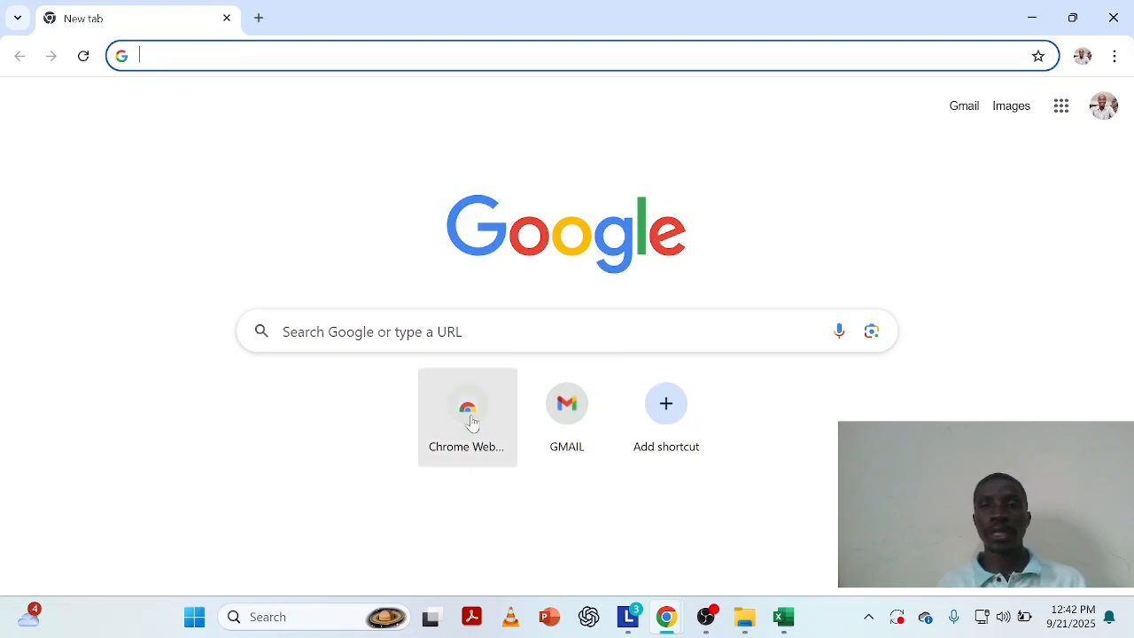
Step: Open Google Forms from the Google apps list and create a new blank form
click(1061, 107)
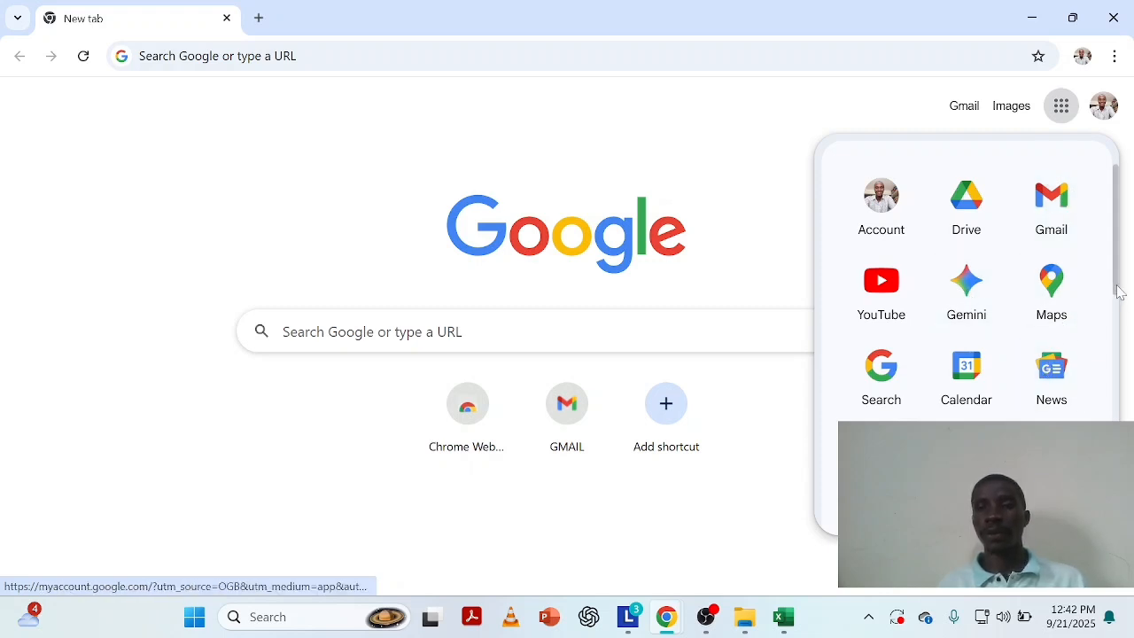
drag(1119, 291, 1120, 430)
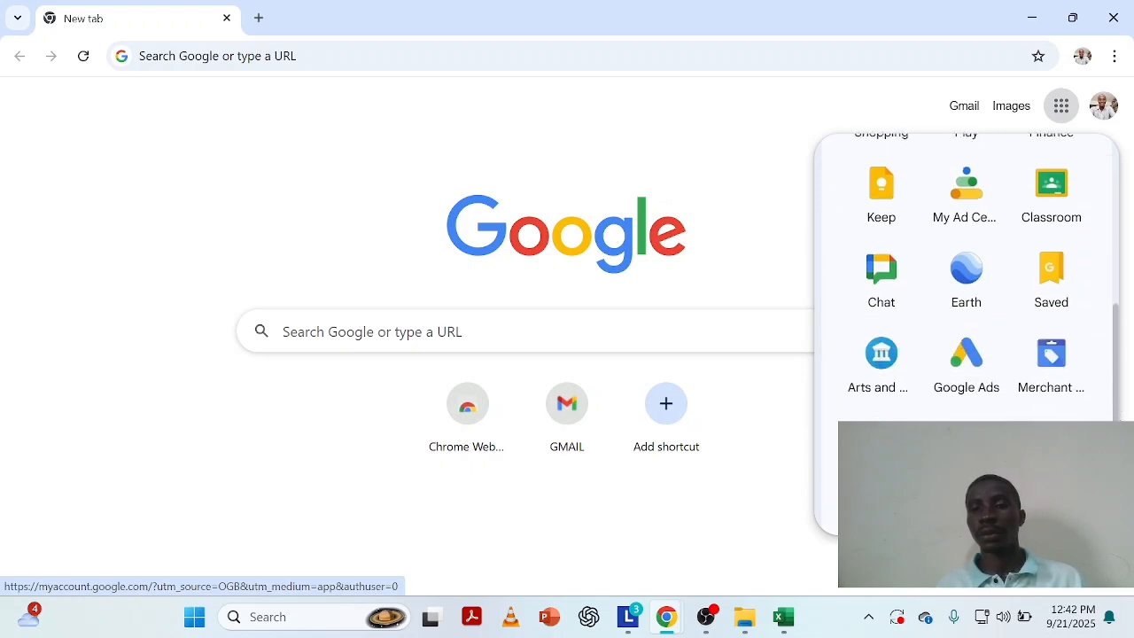
click(1051, 435)
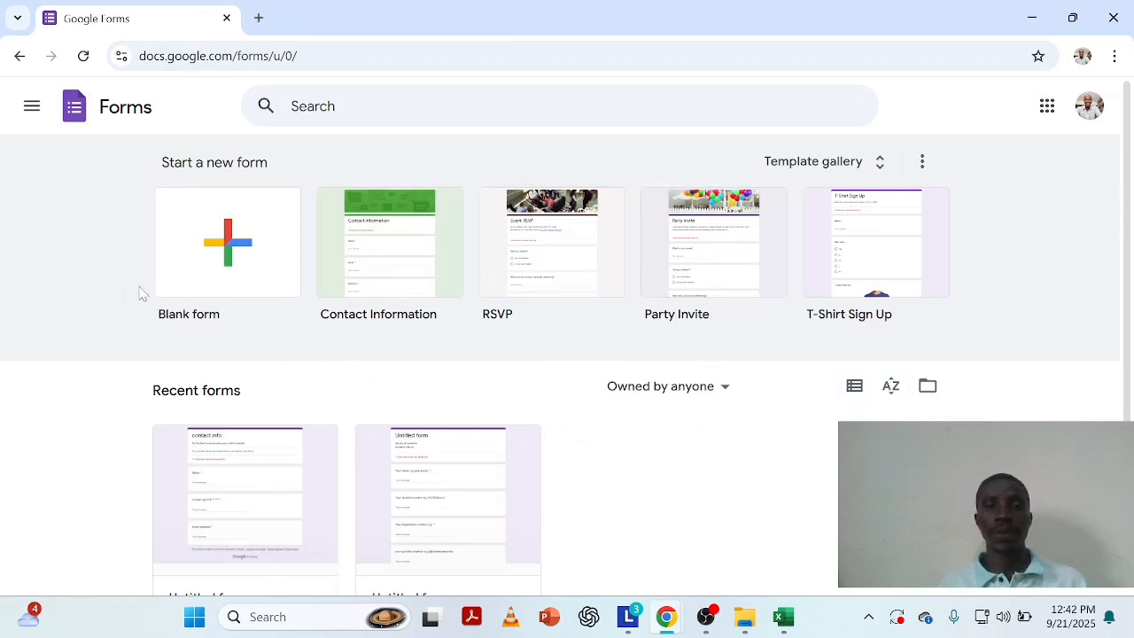
click(233, 277)
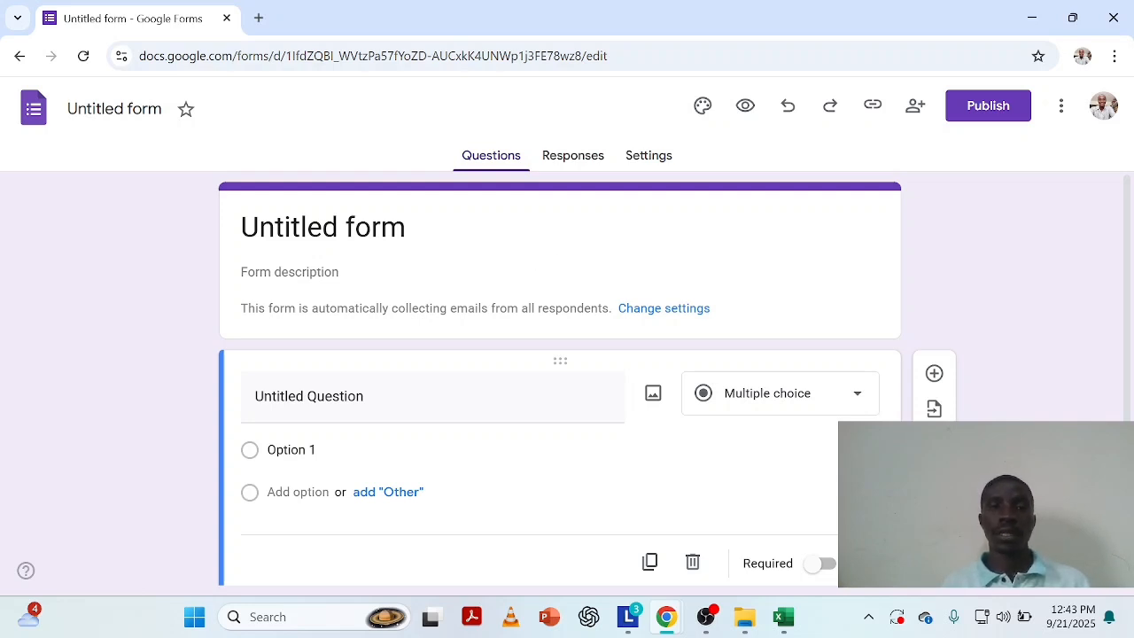
click(405, 227)
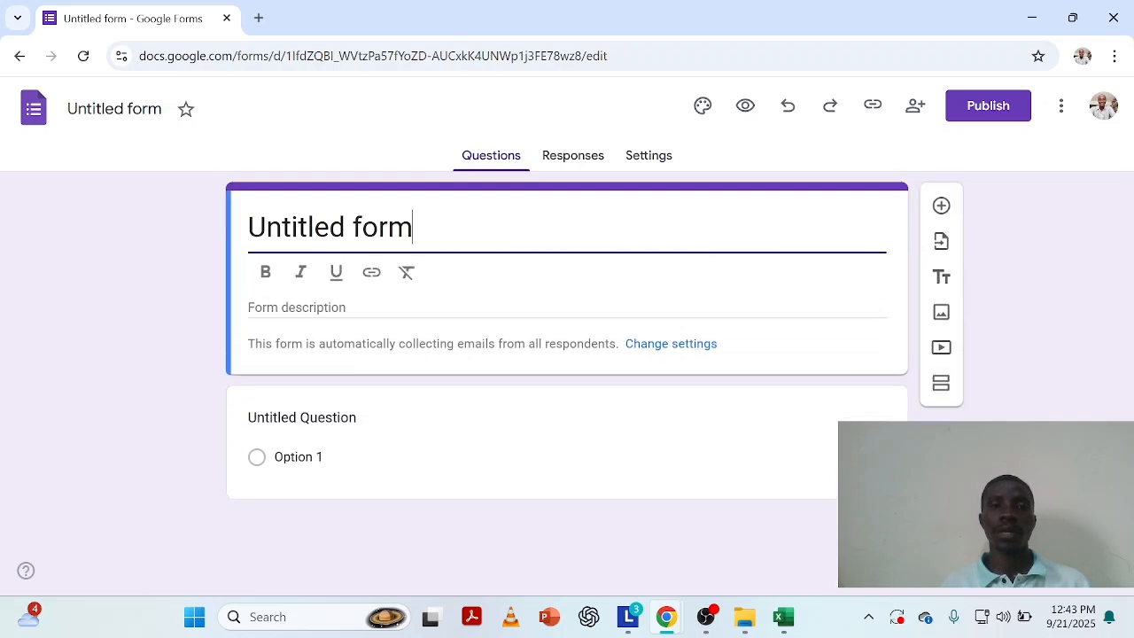
key(BackSpace)
key(BackSpace)
key(BackSpace)
key(BackSpace)
key(BackSpace)
key(BackSpace)
key(BackSpace)
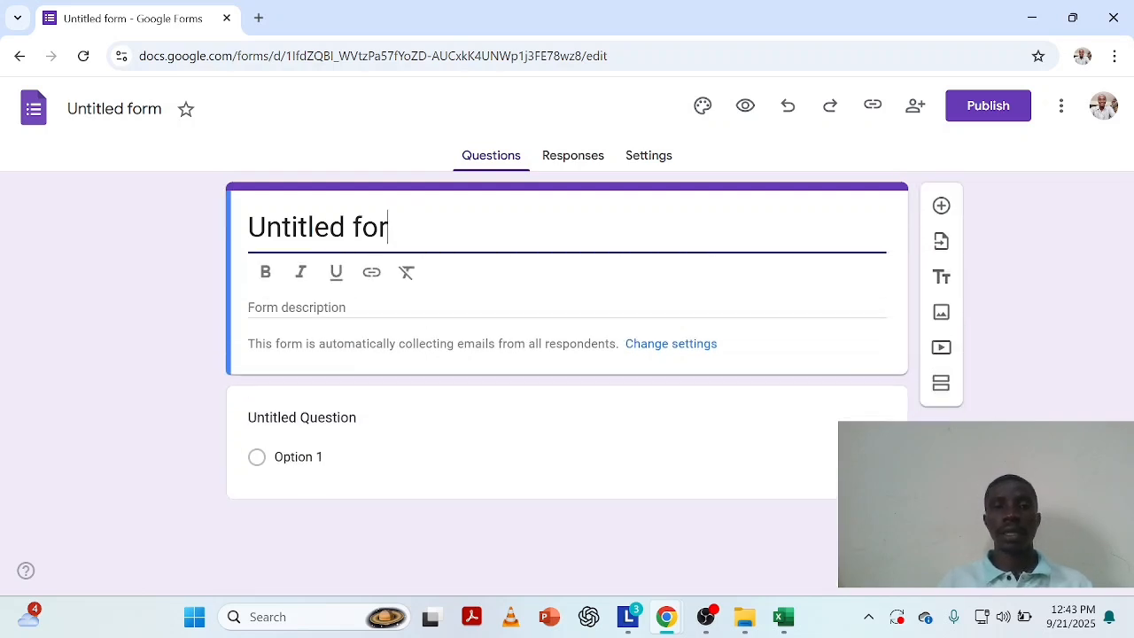
key(BackSpace)
key(BackSpace)
key(BackSpace)
key(BackSpace)
key(BackSpace)
key(BackSpace)
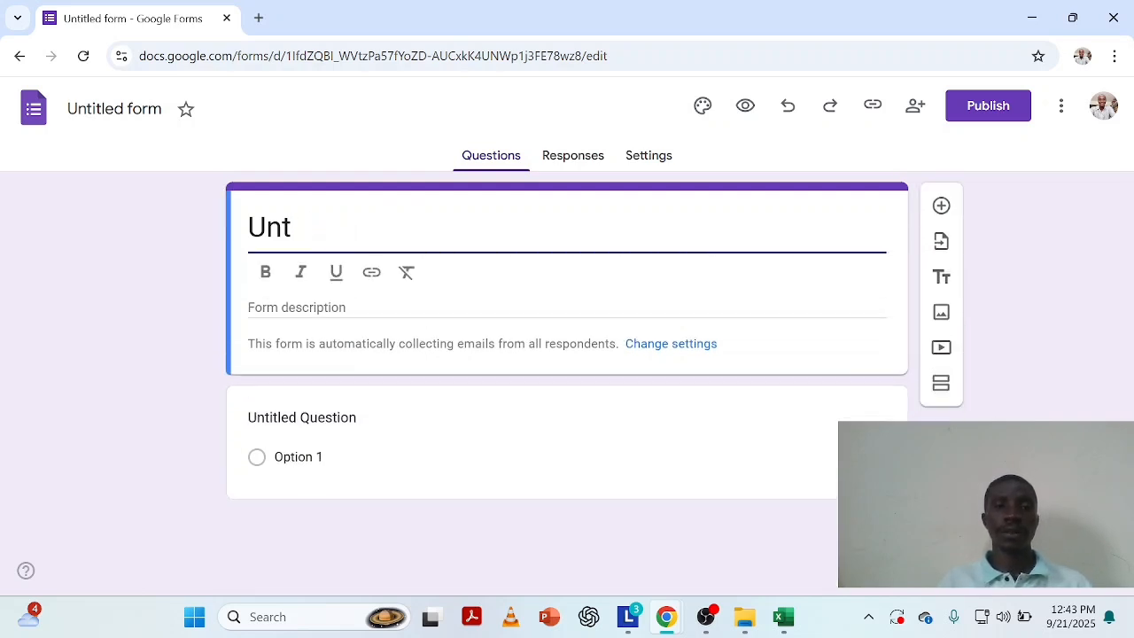
key(ctrl+z)
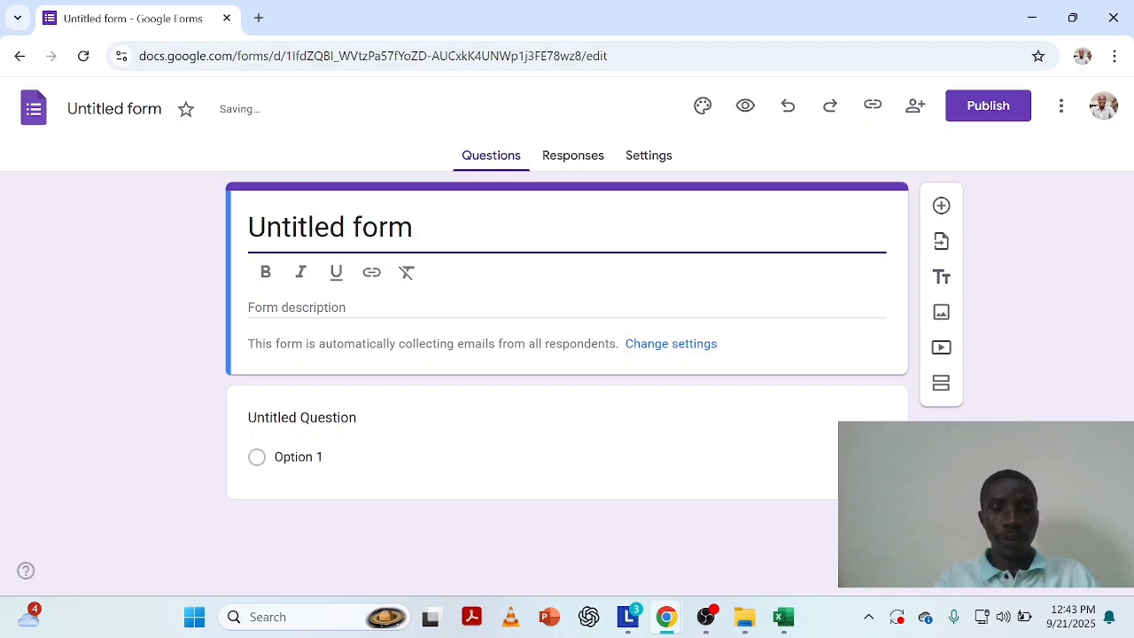
text(i)
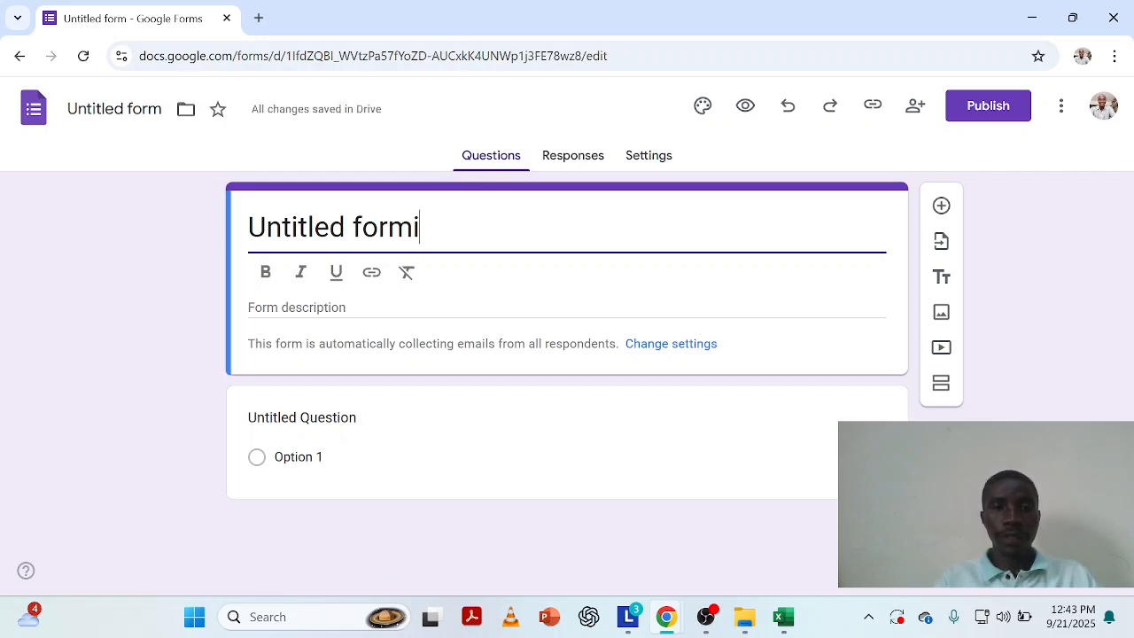
key(BackSpace)
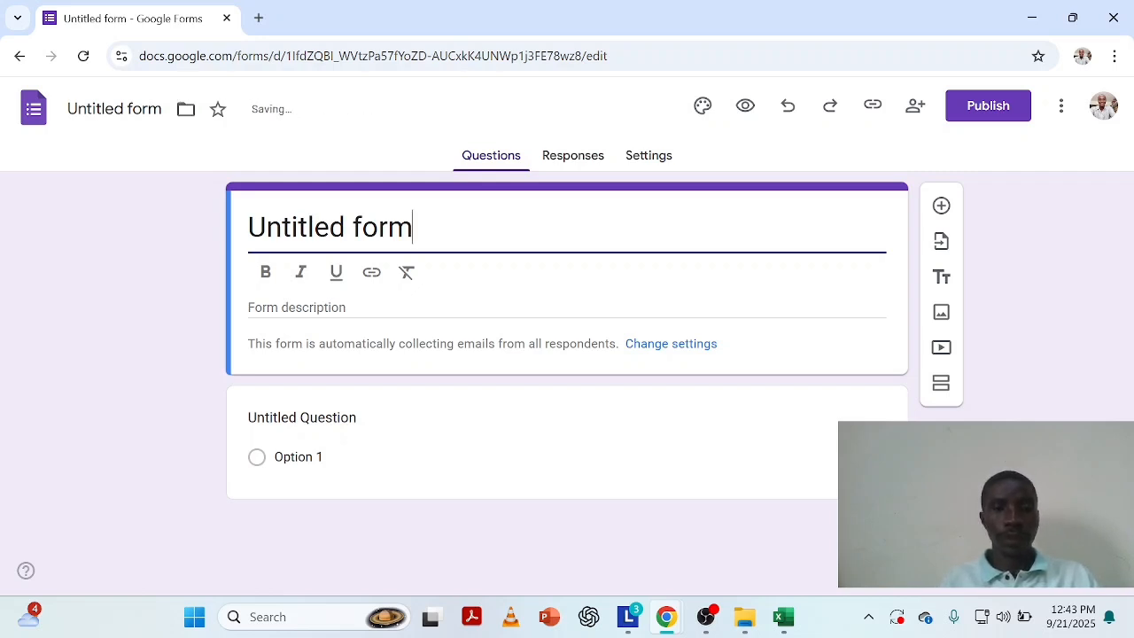
Step: Replace the whole form title with "contact details"
key(shift+Left)
key(shift+Left)
key(shift+Left)
key(shift+Left)
key(shift+Left)
key(shift+Left)
key(shift+Left)
key(shift+Left)
key(shift+Left)
key(shift+Left)
key(shift+Left)
key(shift+Left)
key(shift+Left)
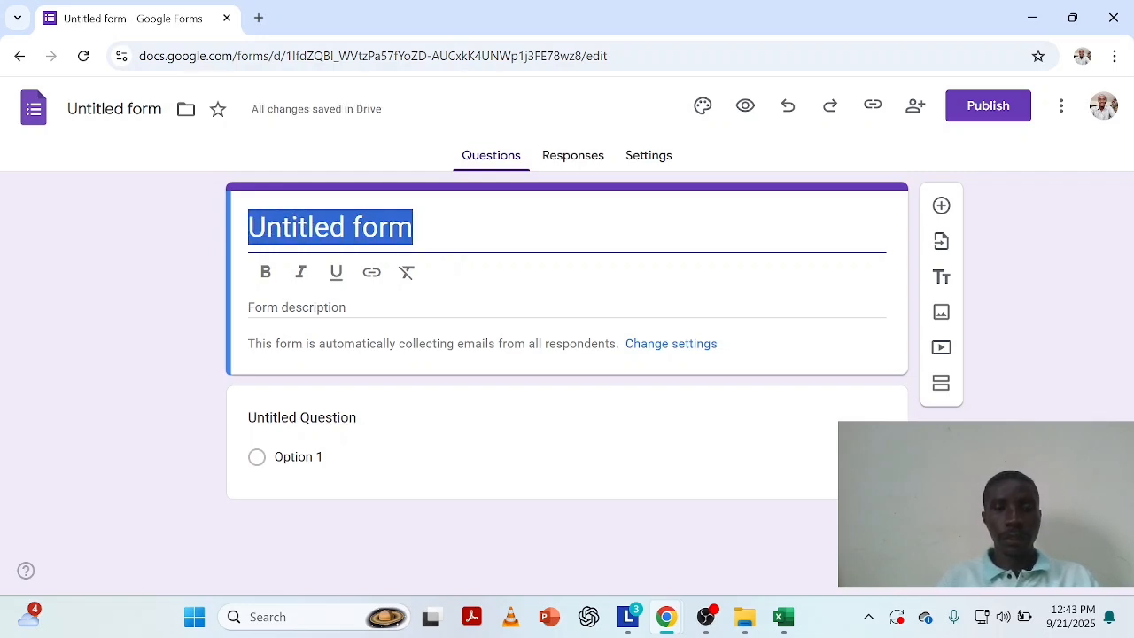
text(CV)
key(BackSpace)
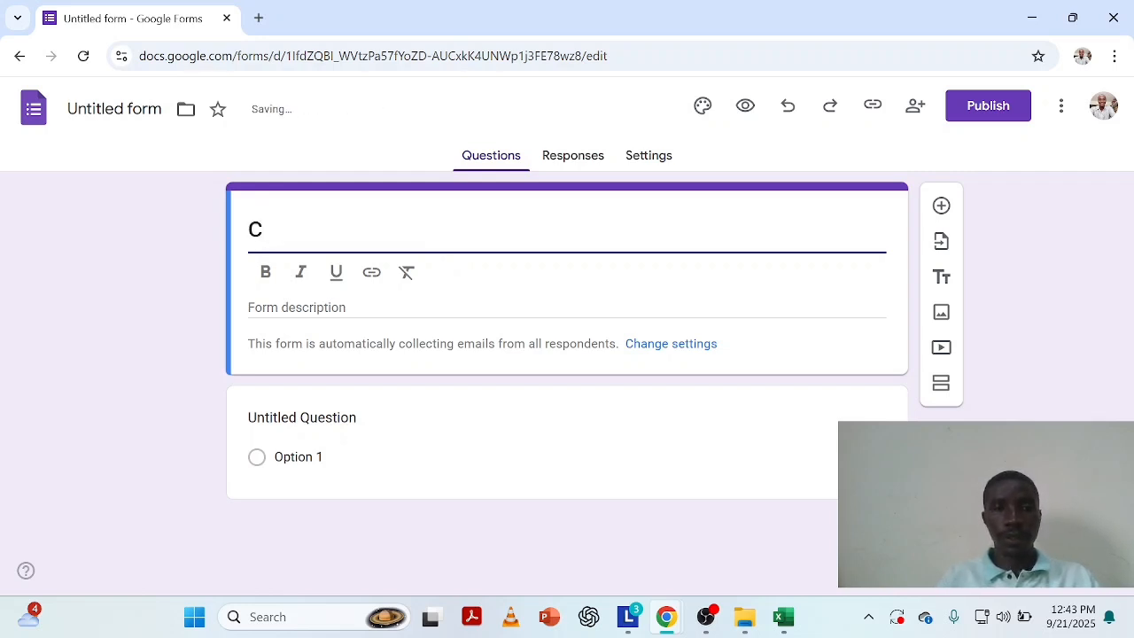
text(ontac)
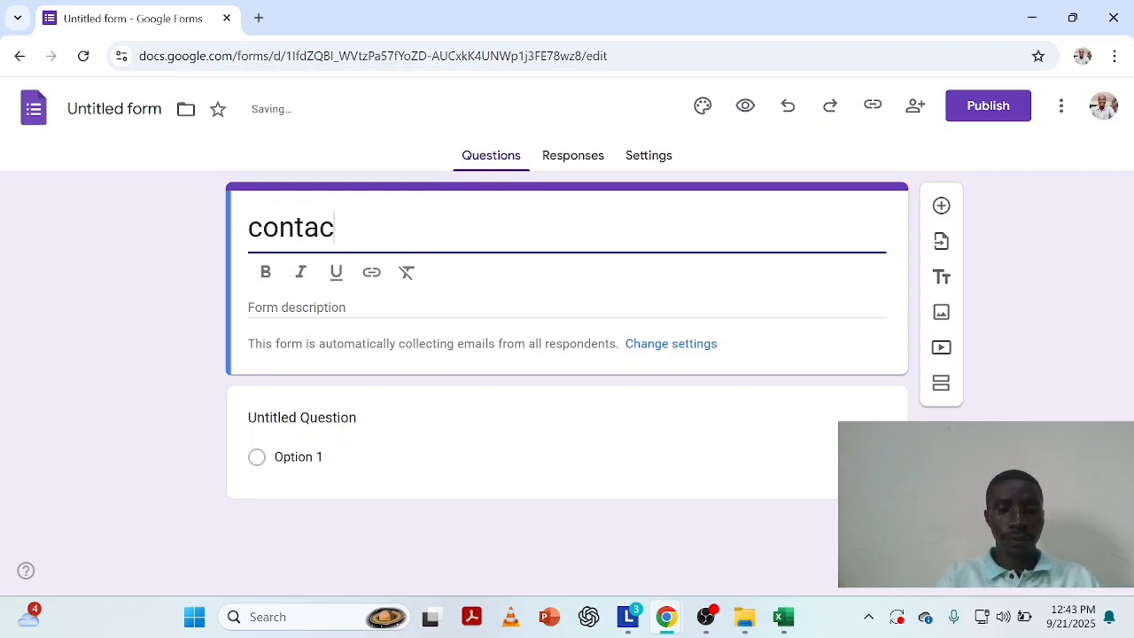
text(t details)
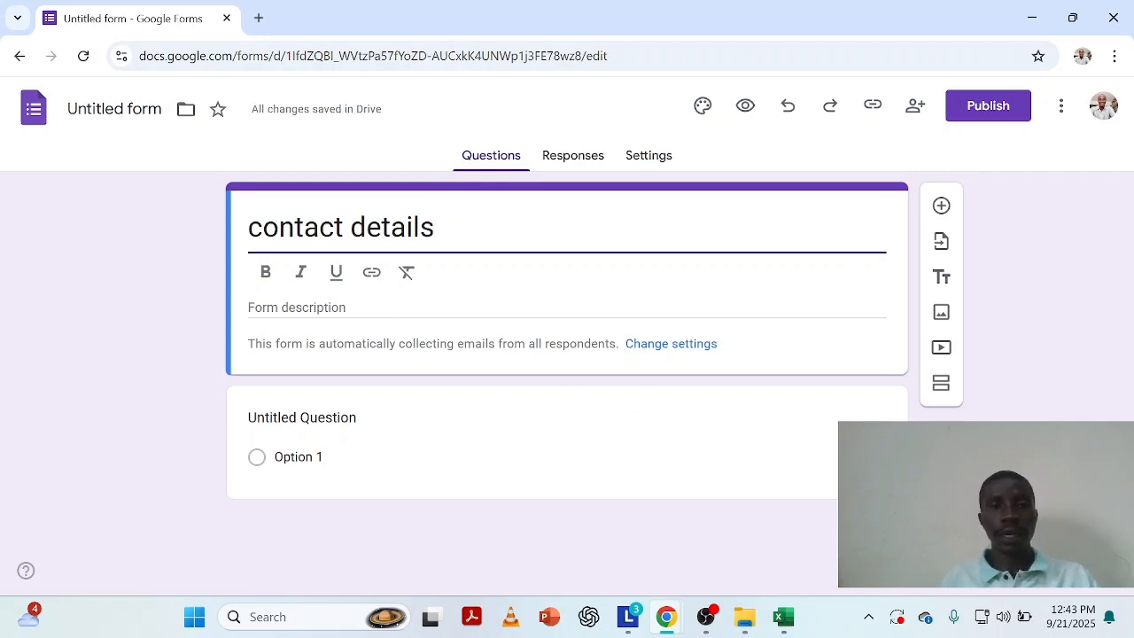
Step: Enter the form description "this form will us gather the details"
click(401, 312)
text(this fo)
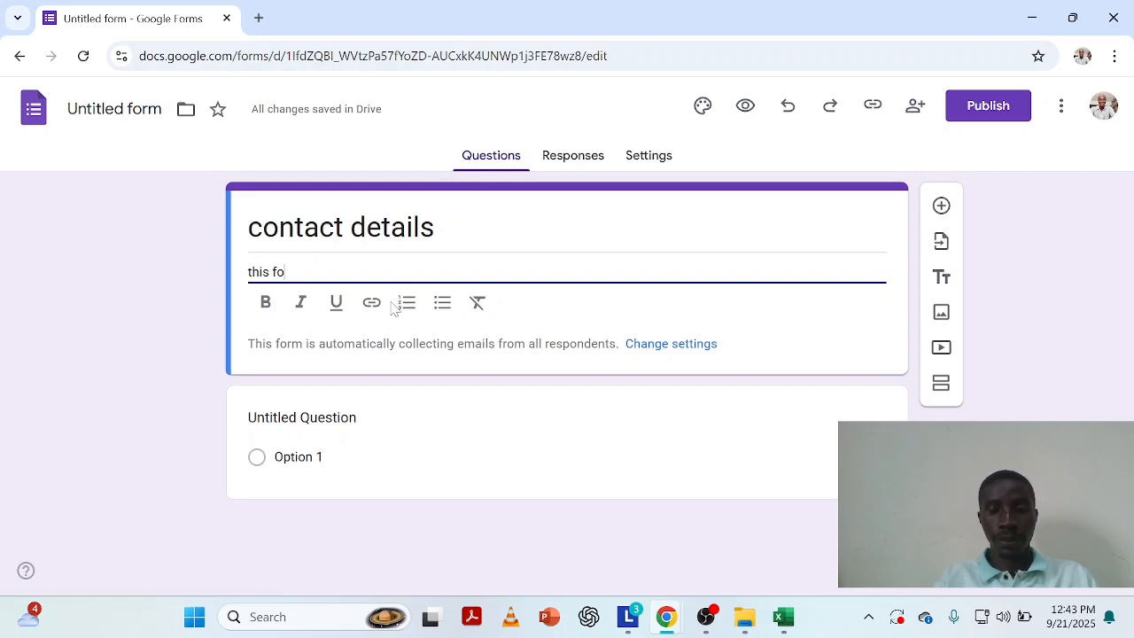
text(r)
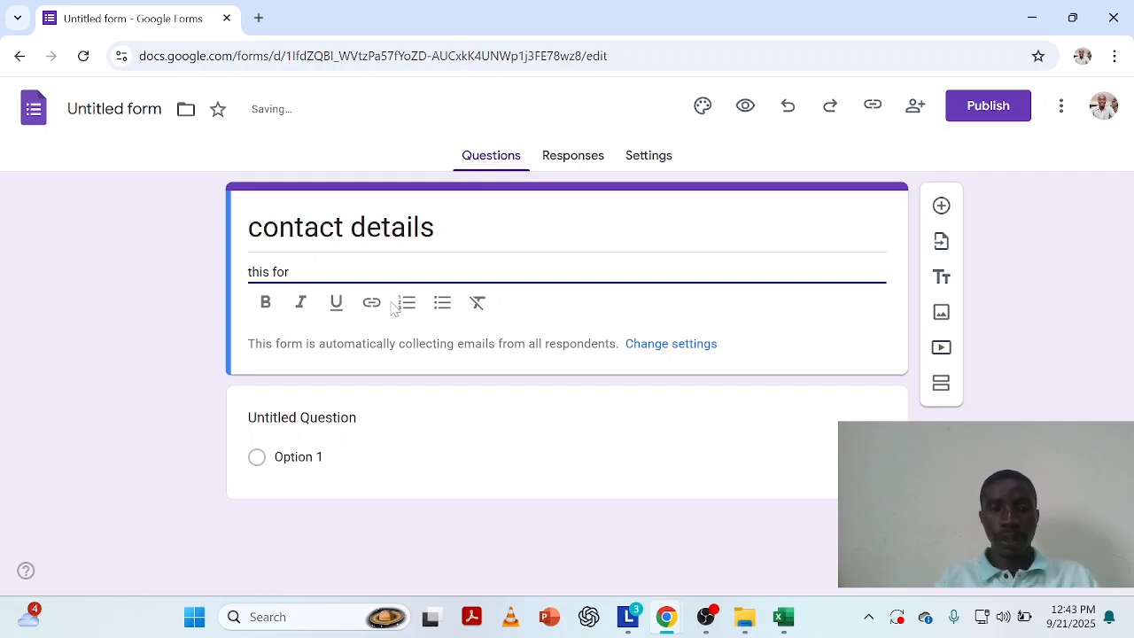
text(m will )
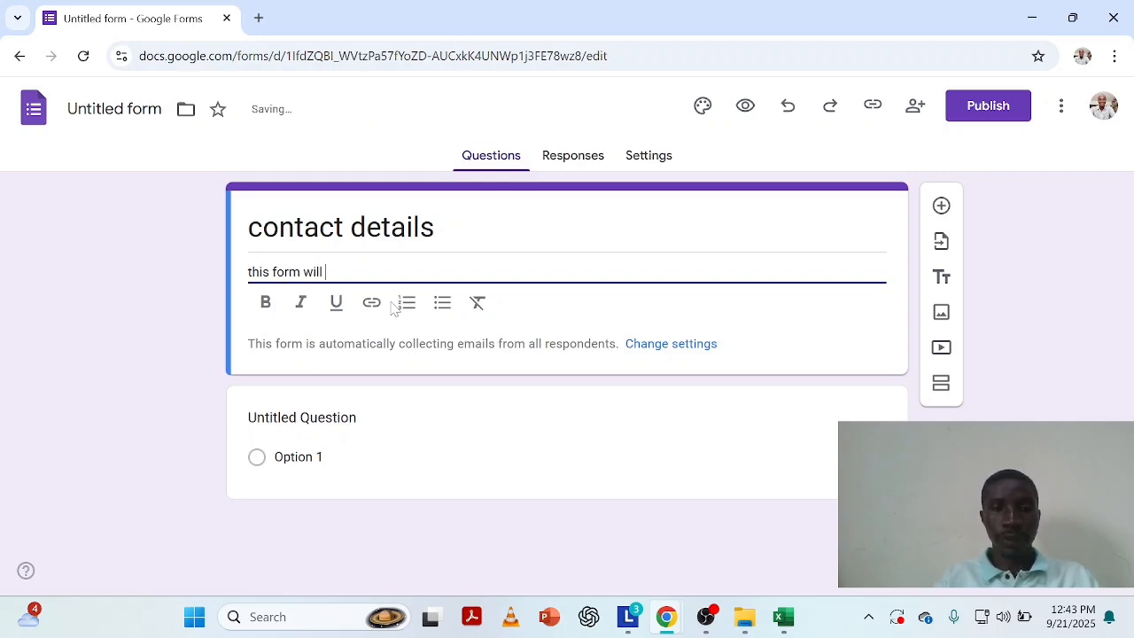
text(us)
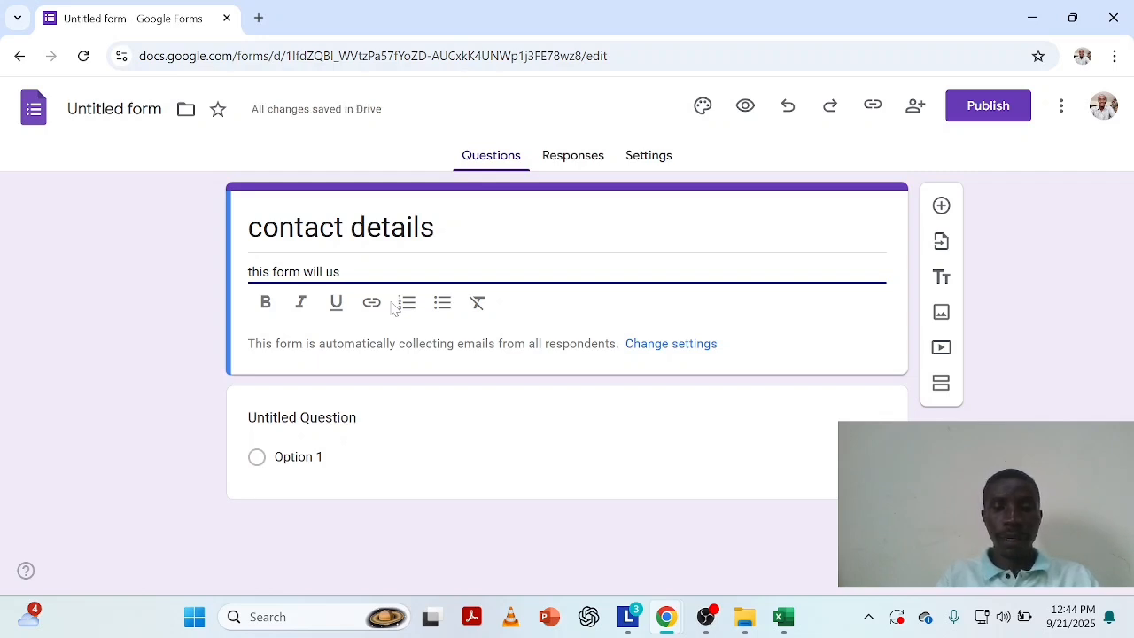
text( gather )
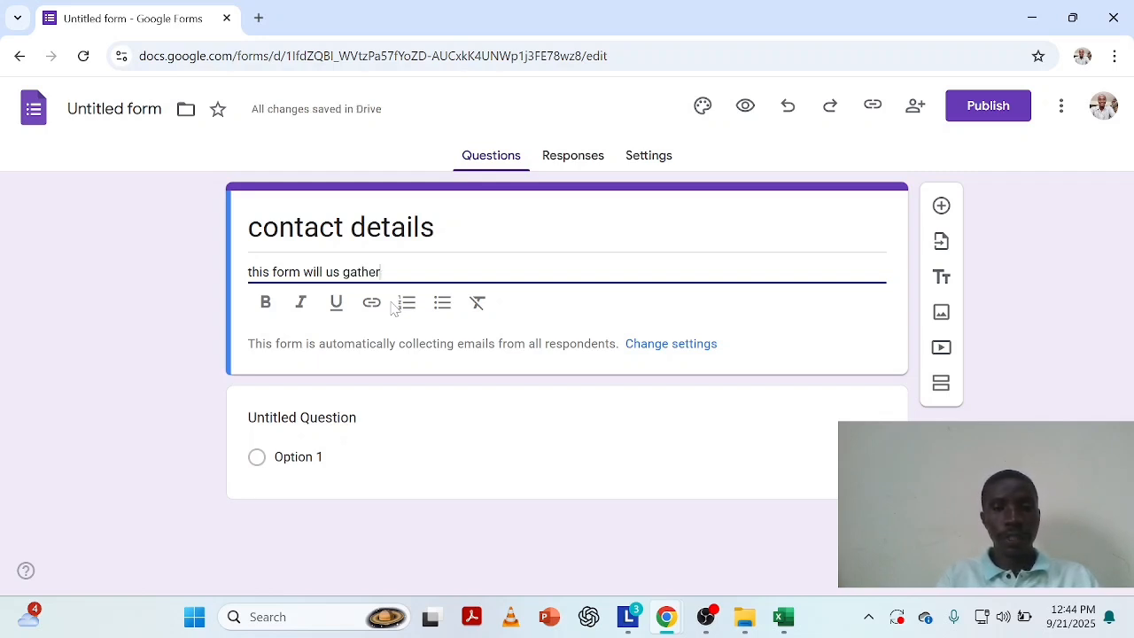
text(the)
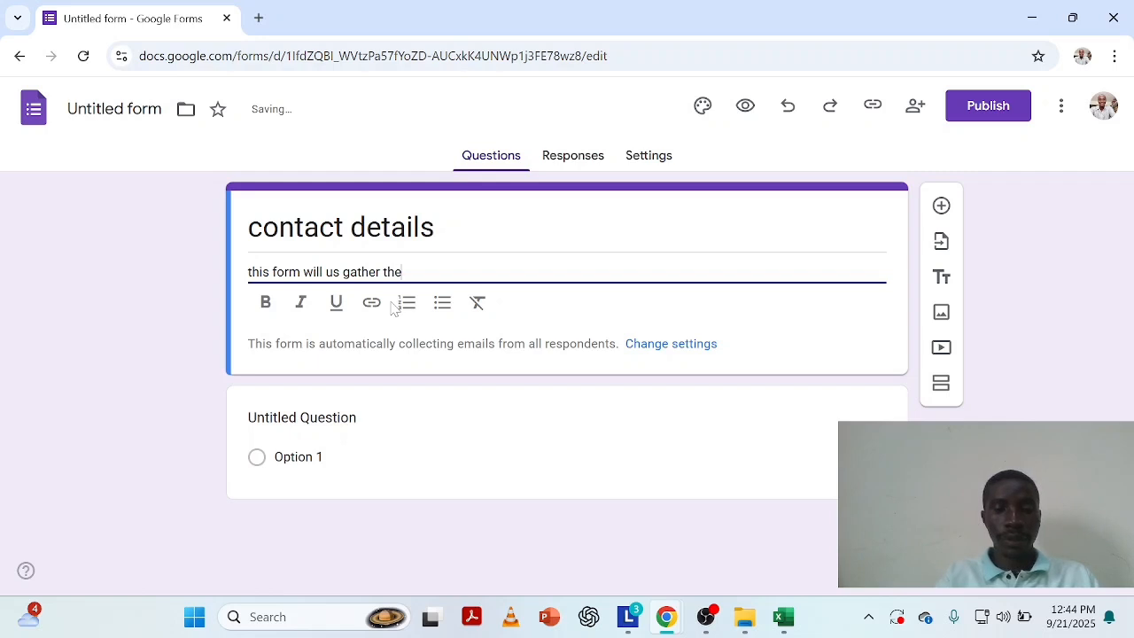
text( details)
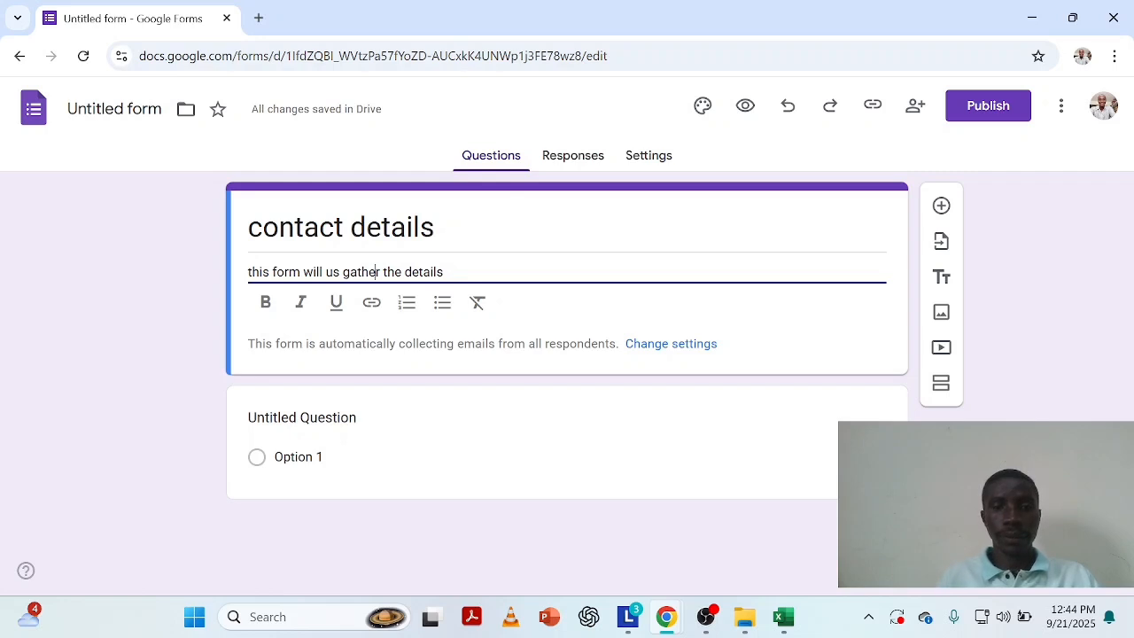
Step: Replace "gather" with "collect" in the form description and append "of individual" at its end
key(BackSpace)
key(BackSpace)
key(BackSpace)
key(BackSpace)
key(BackSpace)
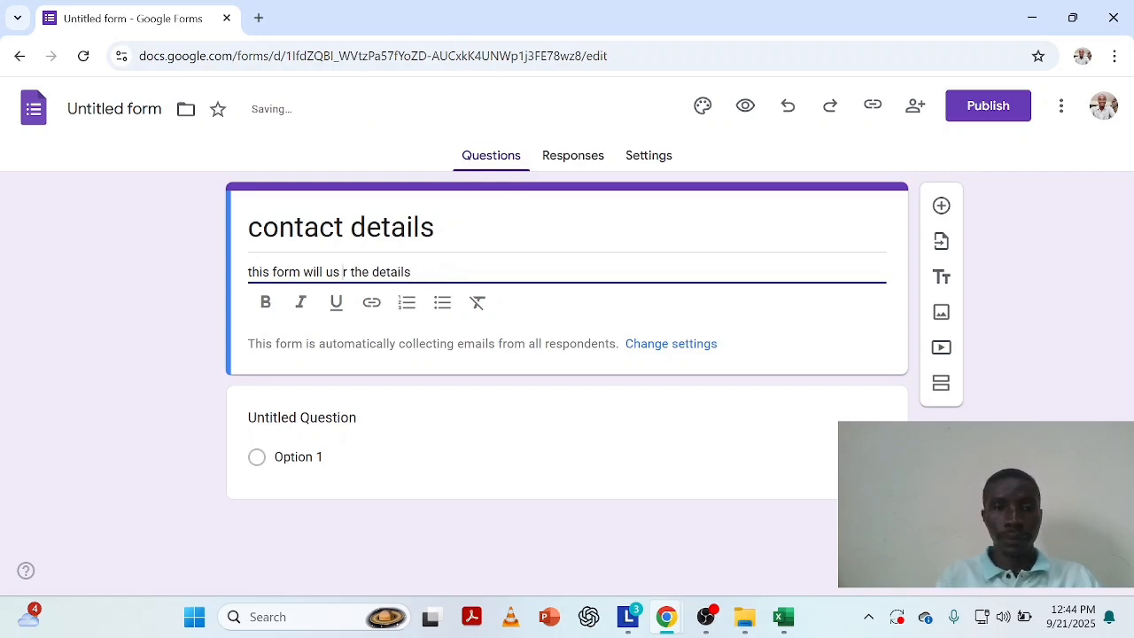
text(collect)
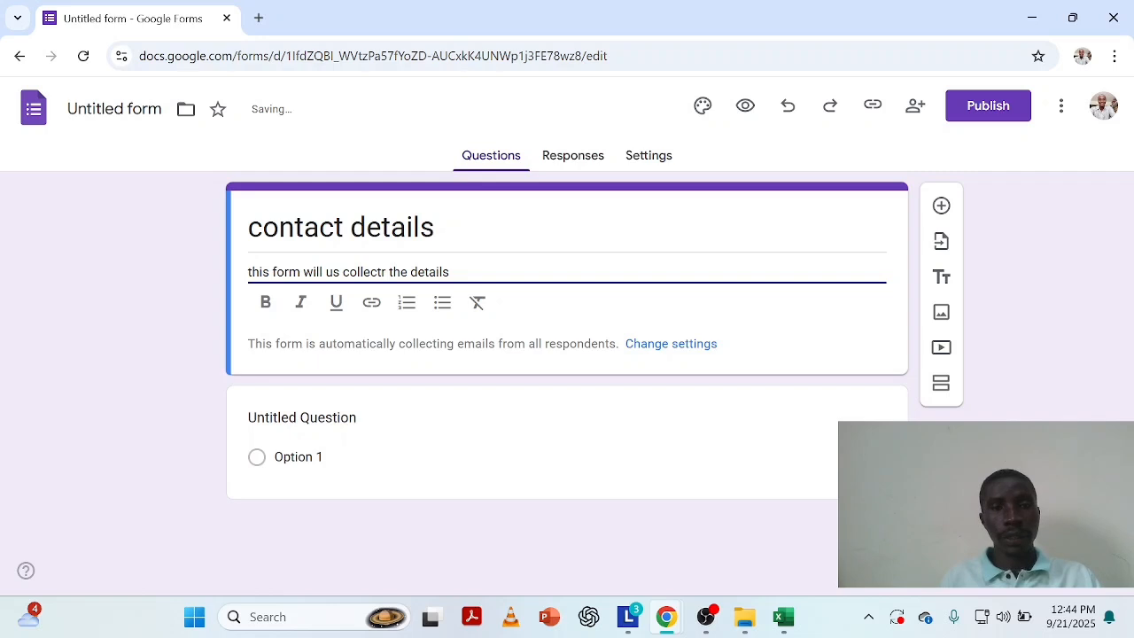
key(Delete)
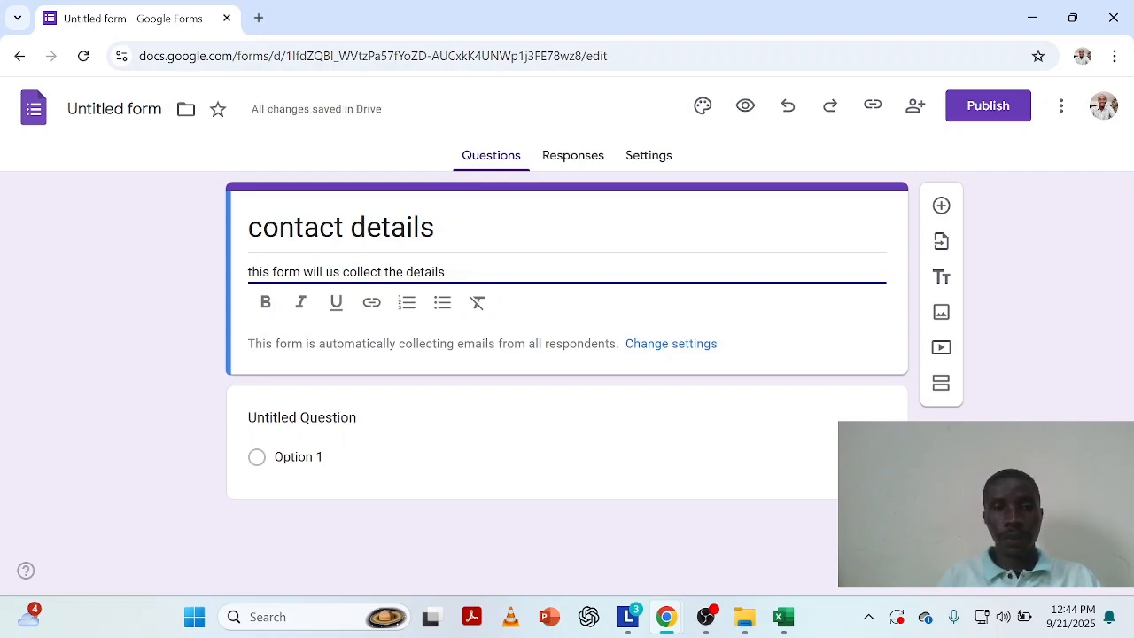
text(of in)
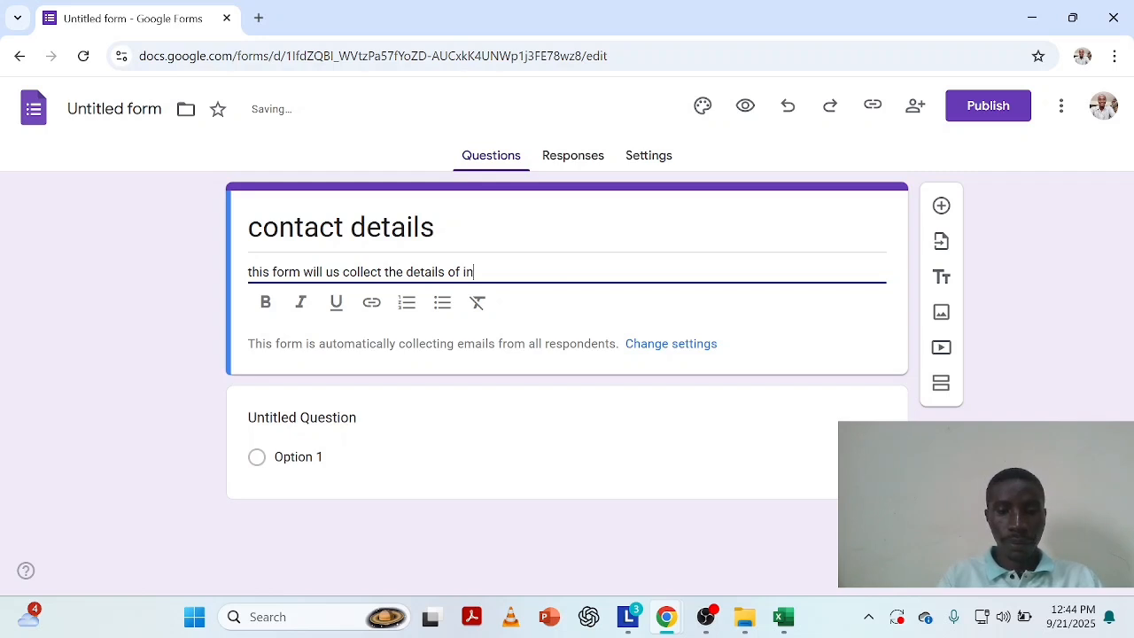
text(divi)
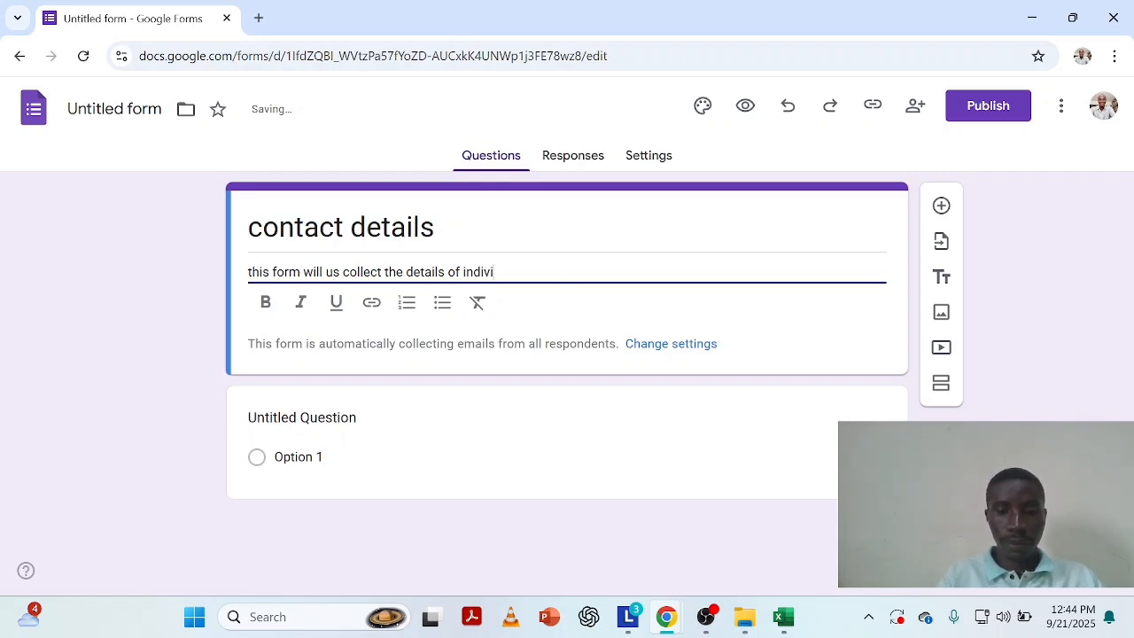
text(duala)
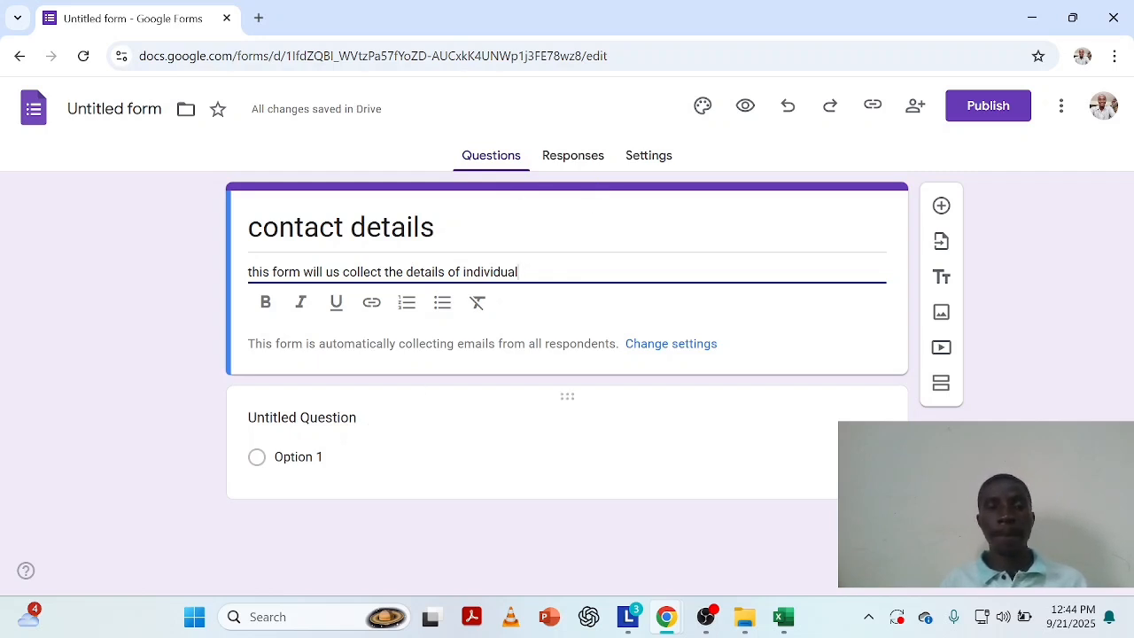
Step: Replace the placeholder text of the first question with "what is name"
click(302, 417)
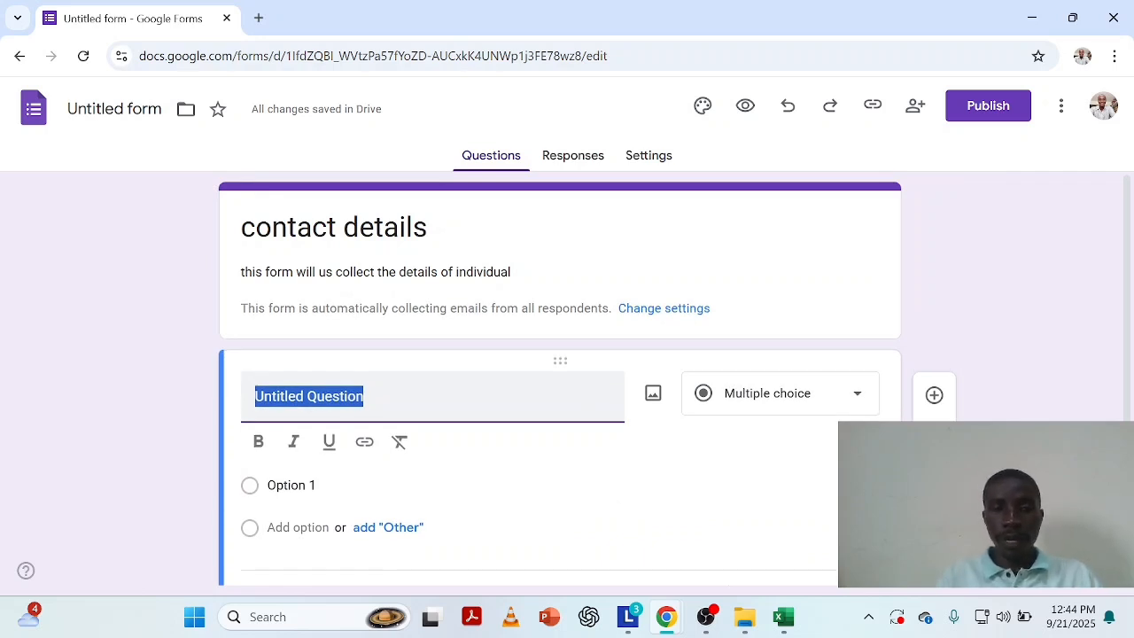
key(BackSpace)
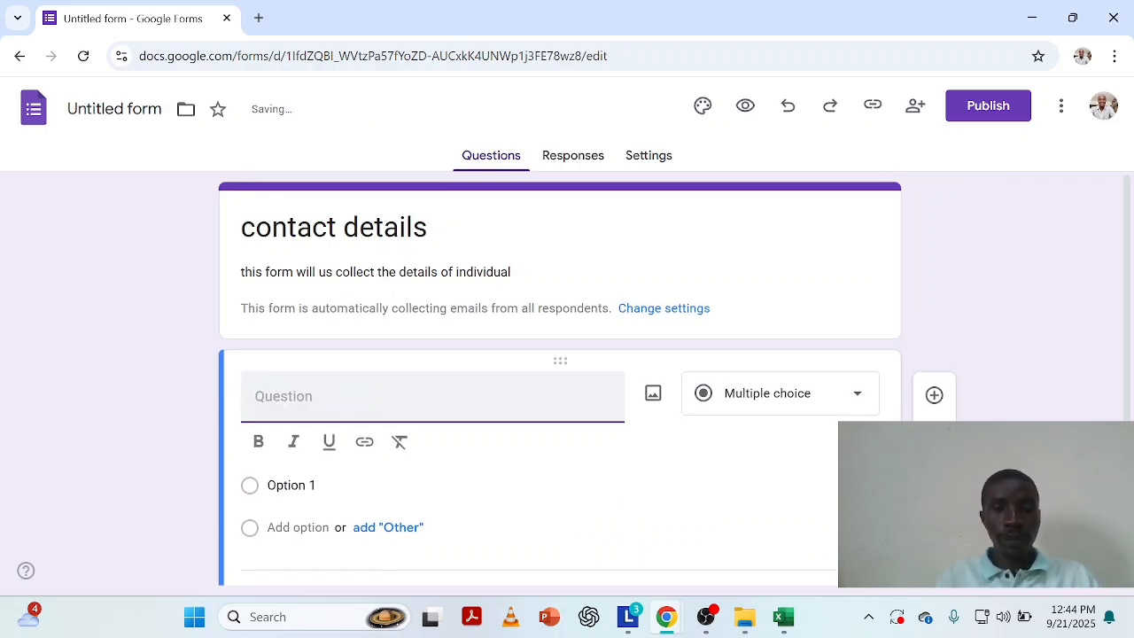
text(wha)
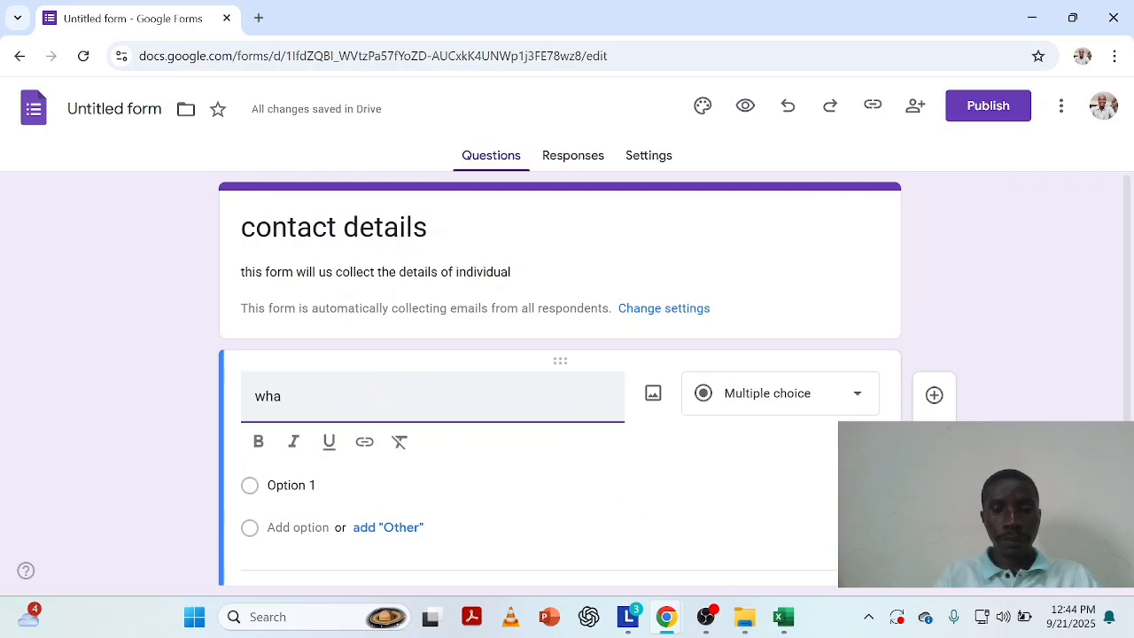
text(t is n)
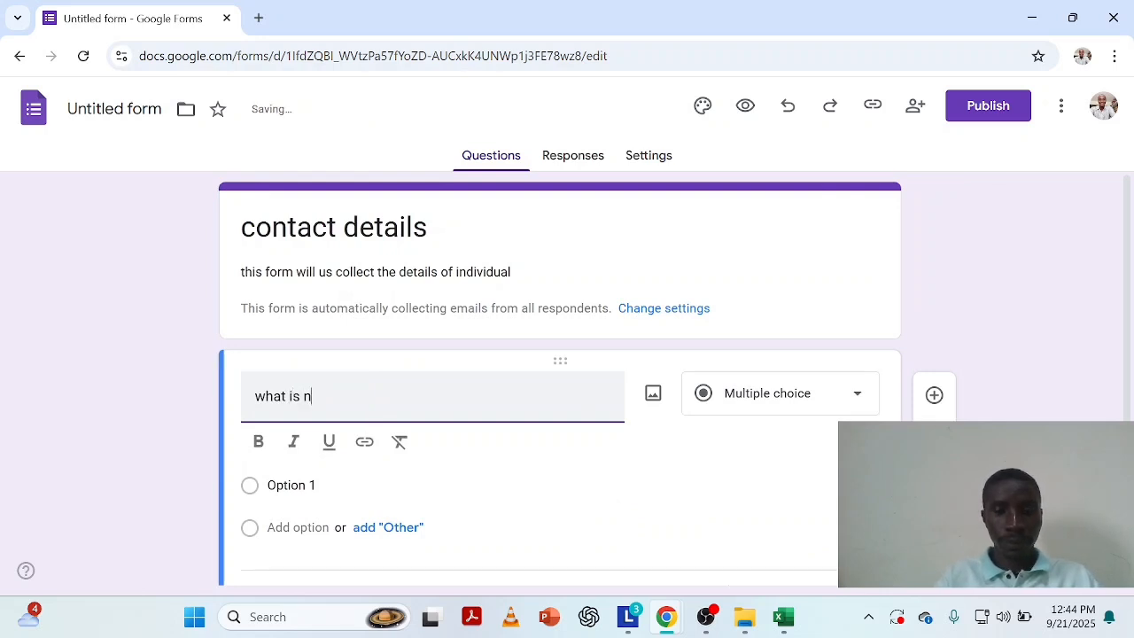
text(ame)
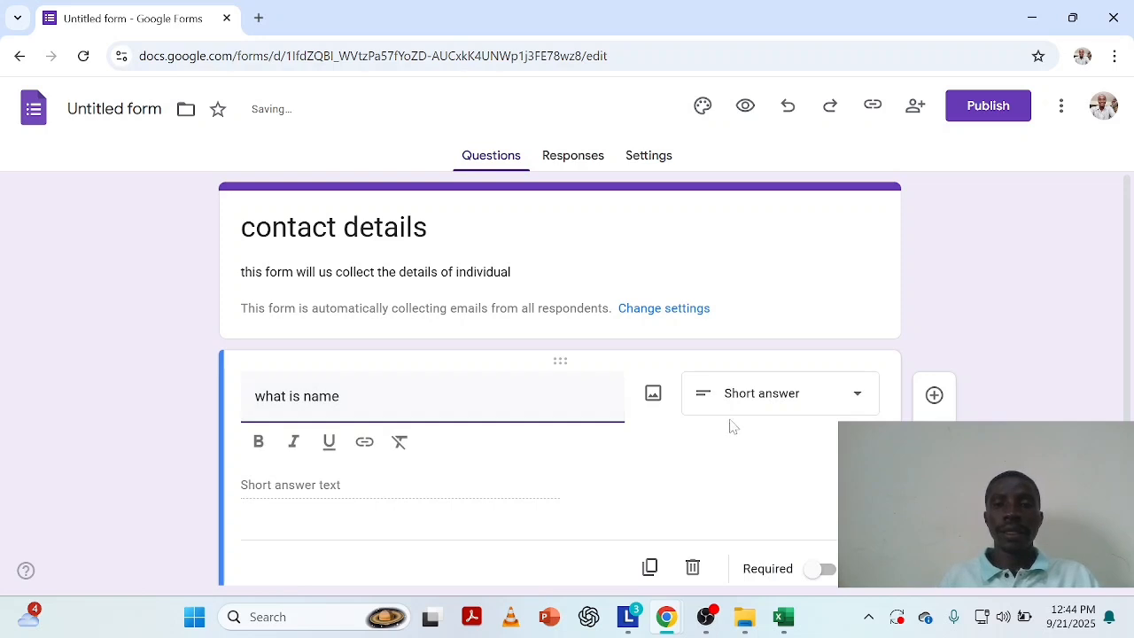
Step: Review the available question types, keep Short answer for the name question, and make it required
click(859, 397)
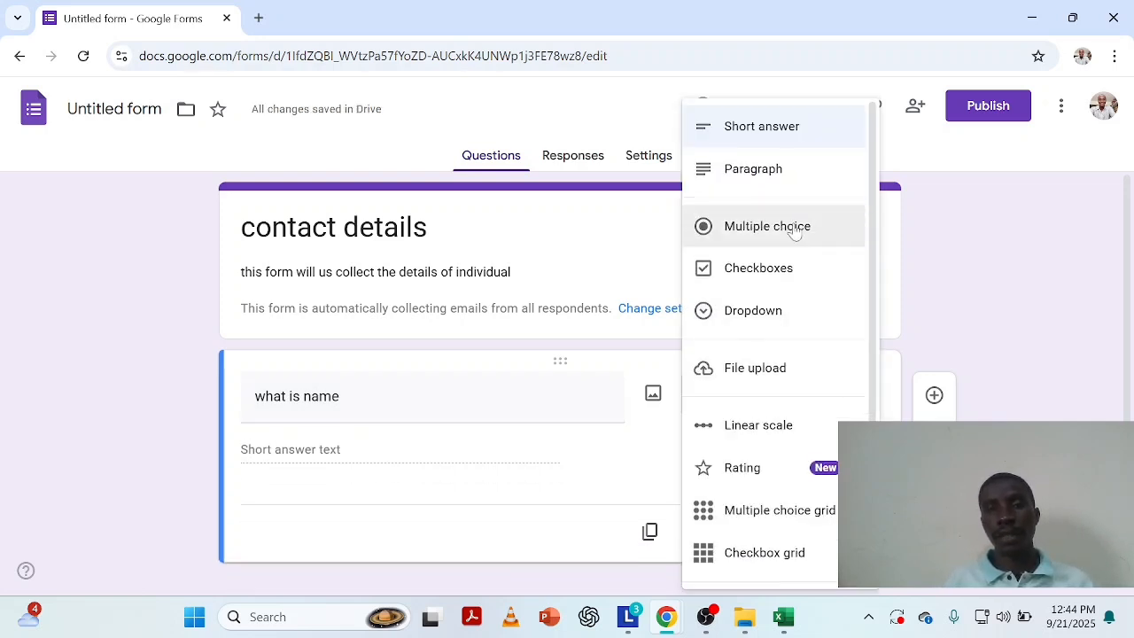
click(501, 448)
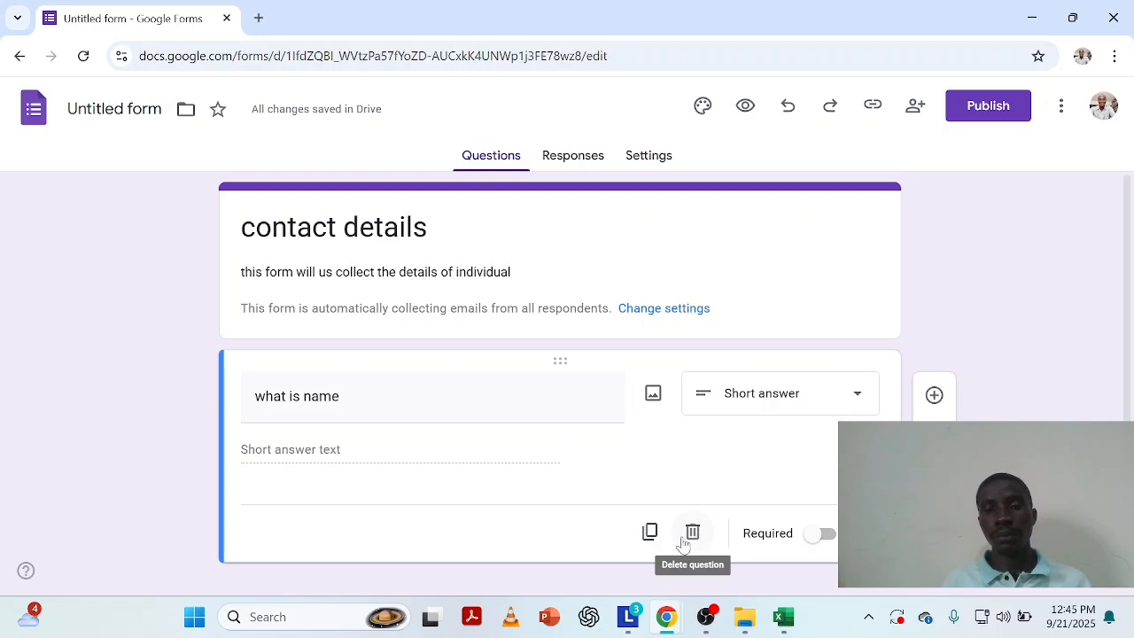
click(818, 542)
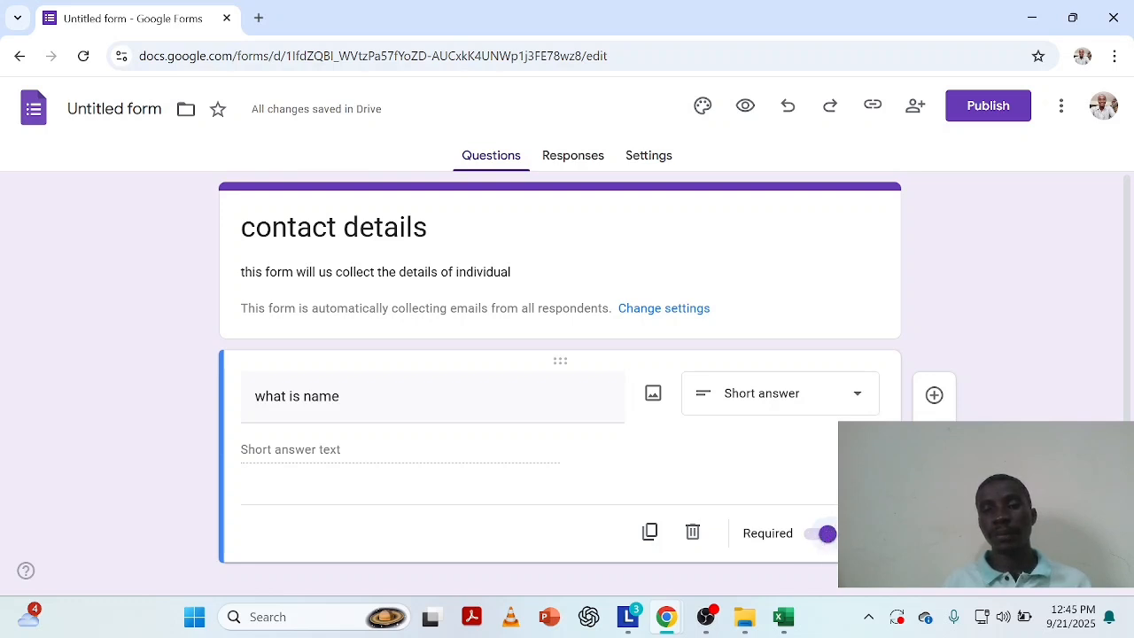
Step: Add a second question titled "gender" and keep Multiple choice as its question type
click(934, 397)
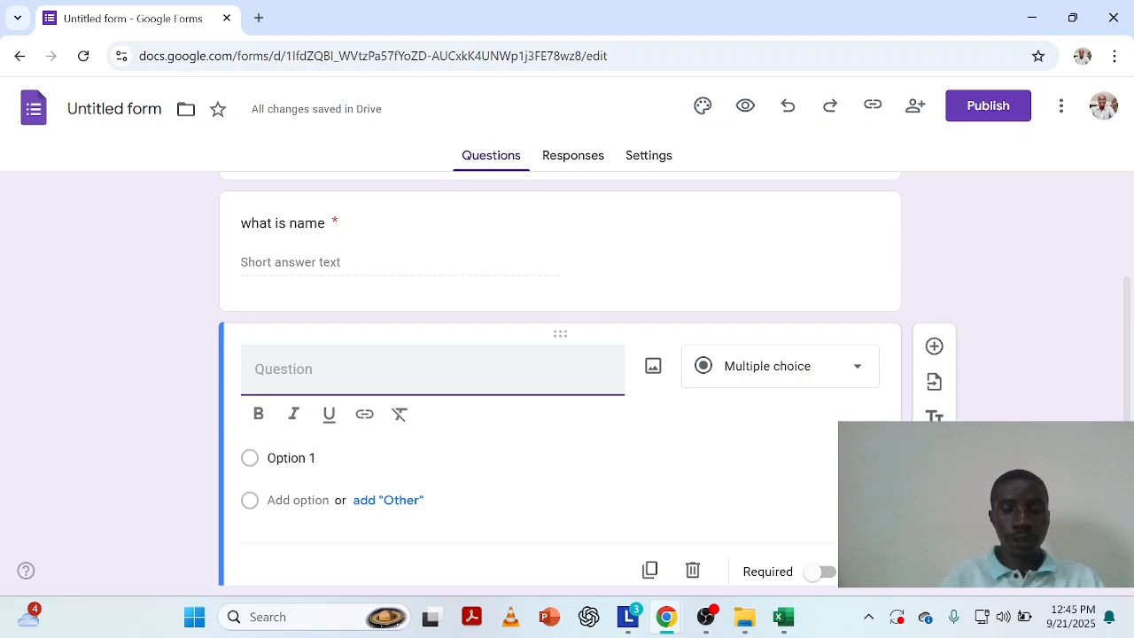
text(gender)
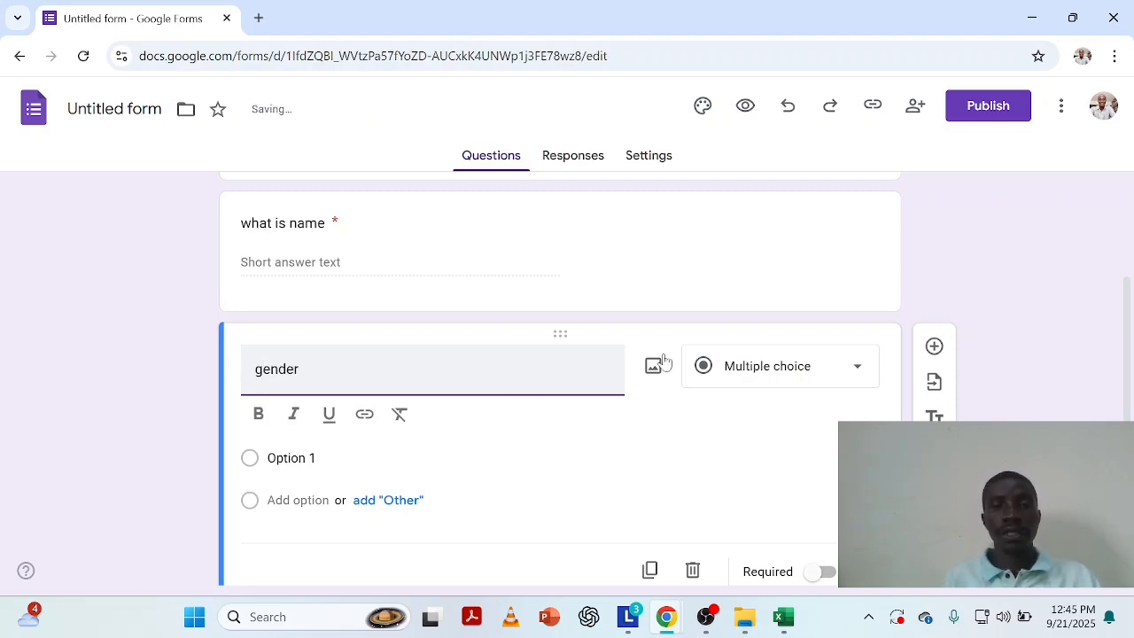
click(856, 372)
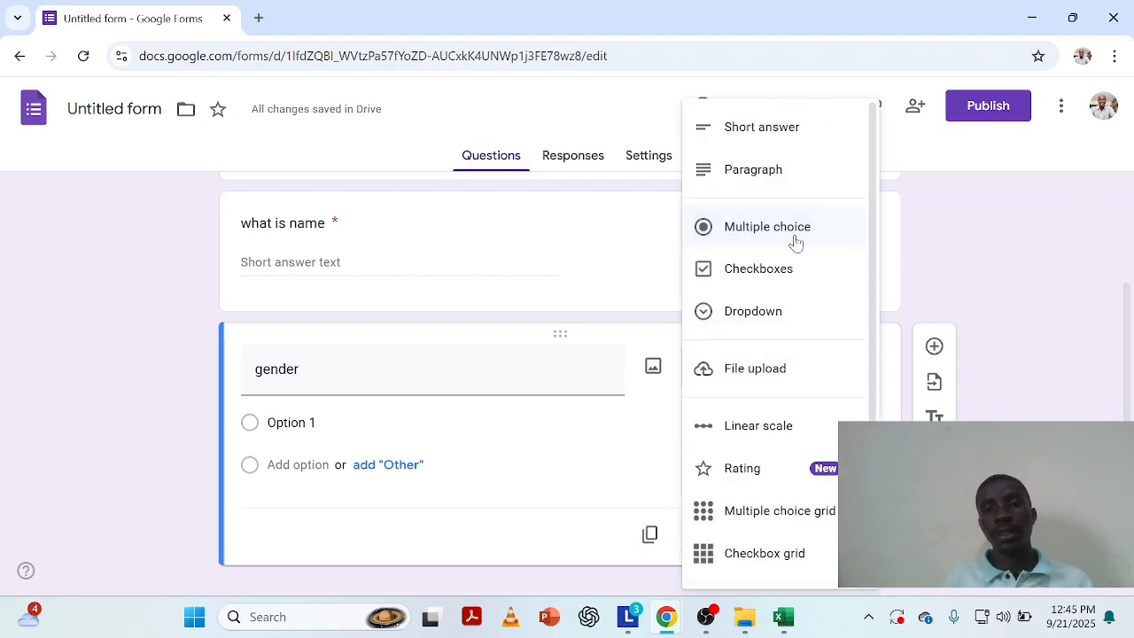
click(794, 239)
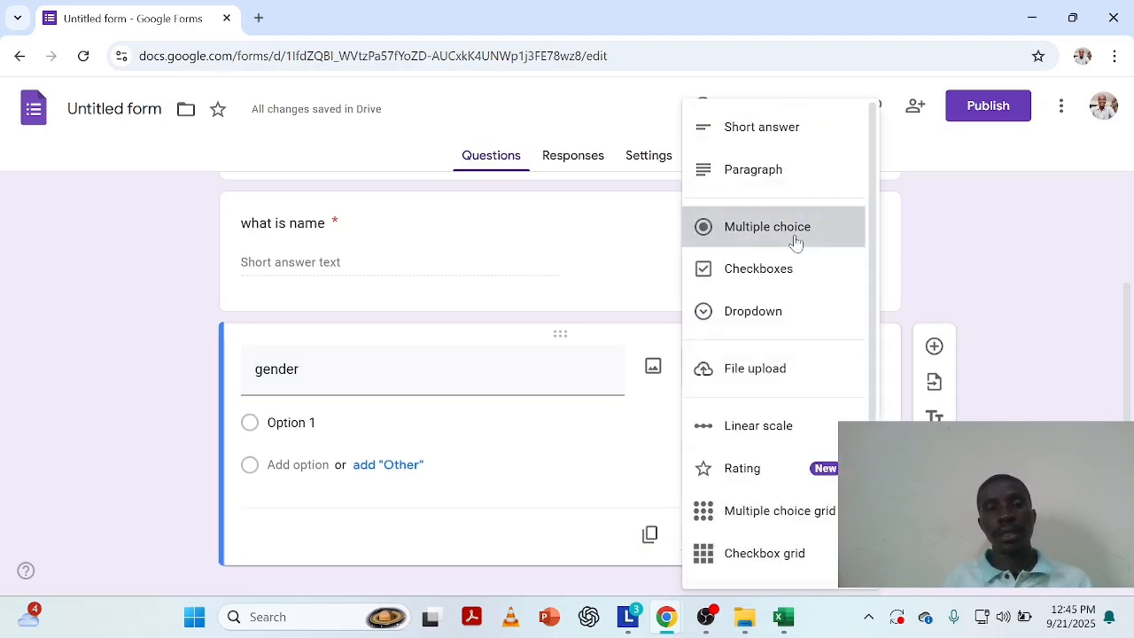
Step: Give the gender question the options "male" and "Female" and make the question required
click(323, 423)
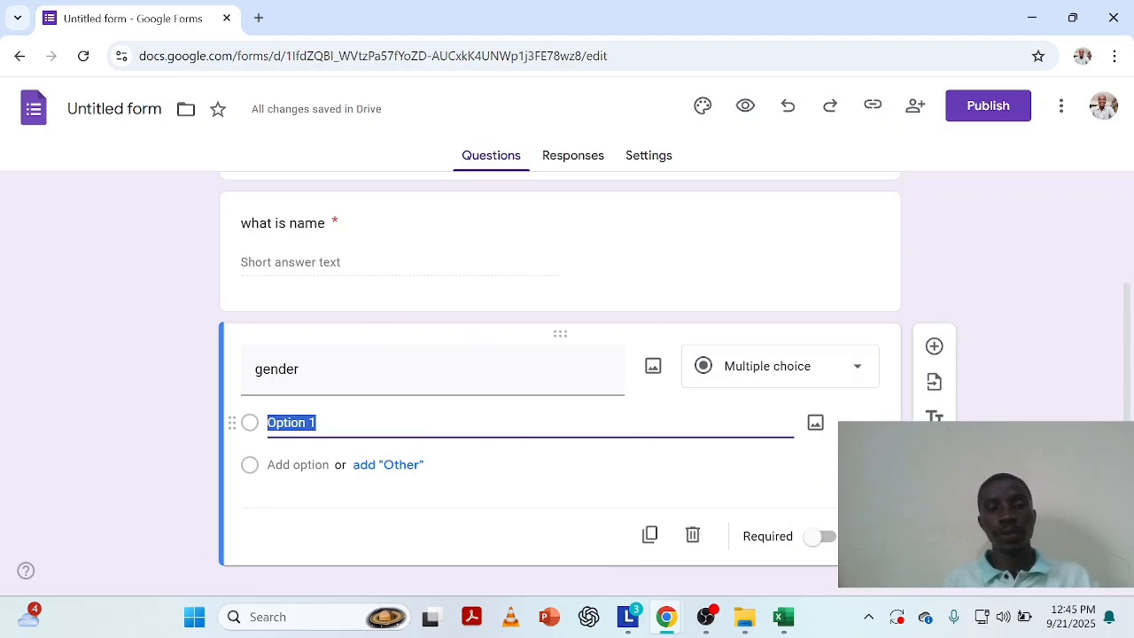
key(BackSpace)
text(mala)
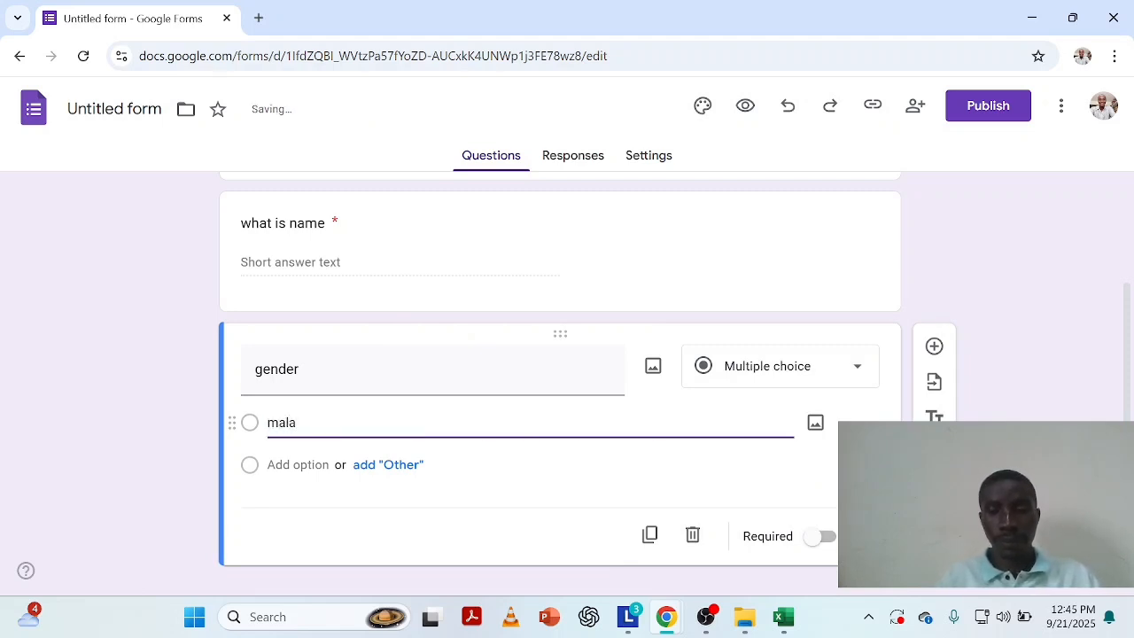
key(BackSpace)
text(e)
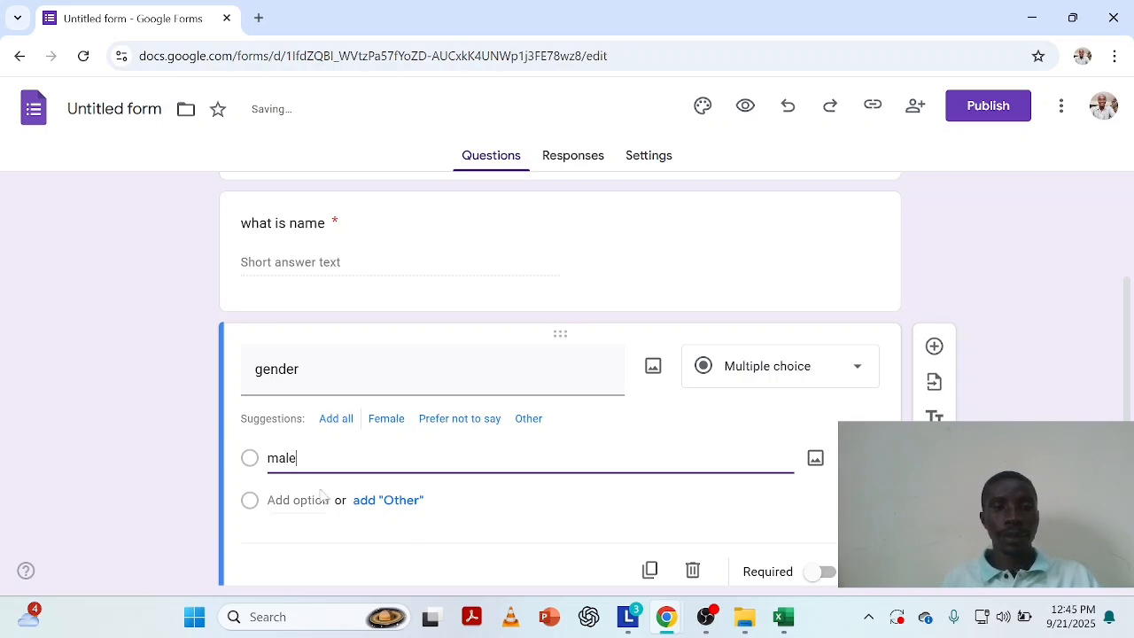
key(Return)
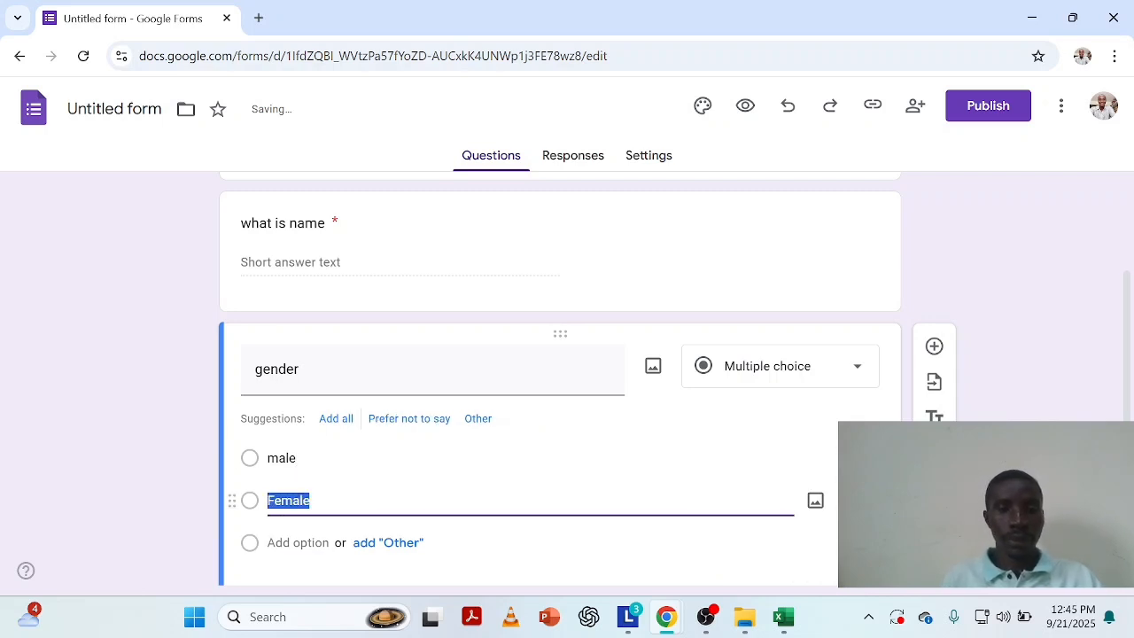
click(514, 537)
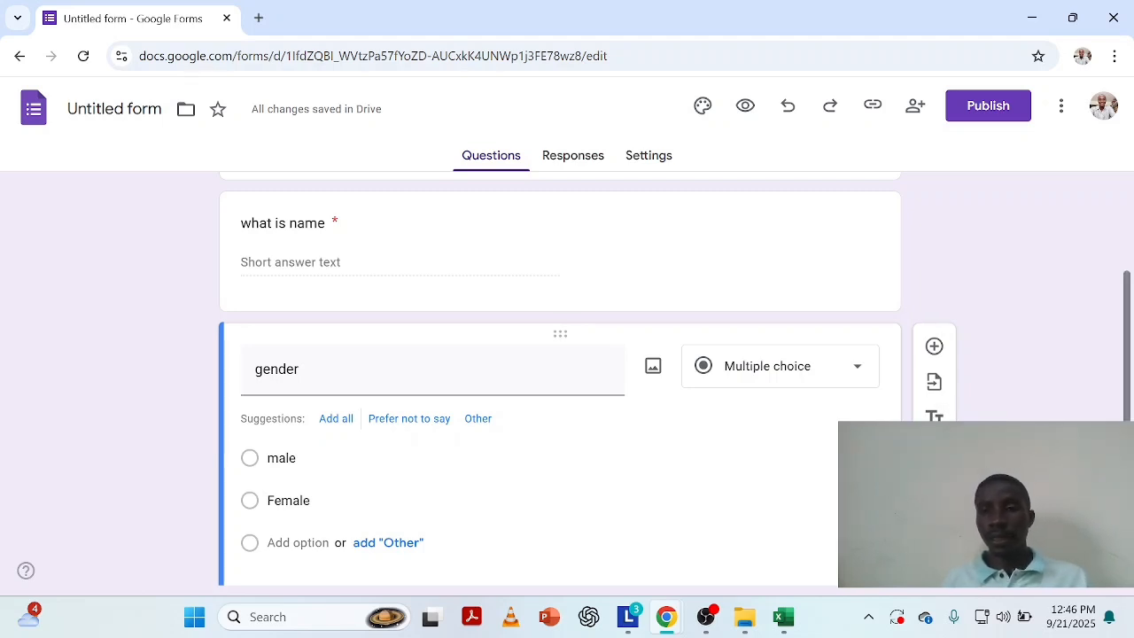
scroll(567, 372, down, 1)
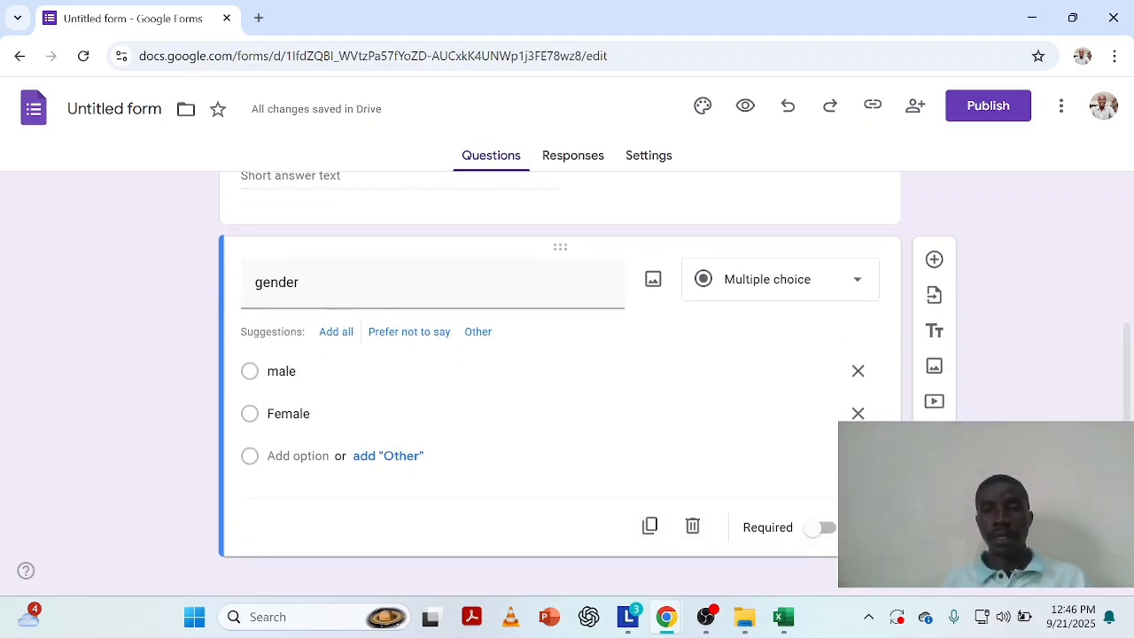
click(822, 529)
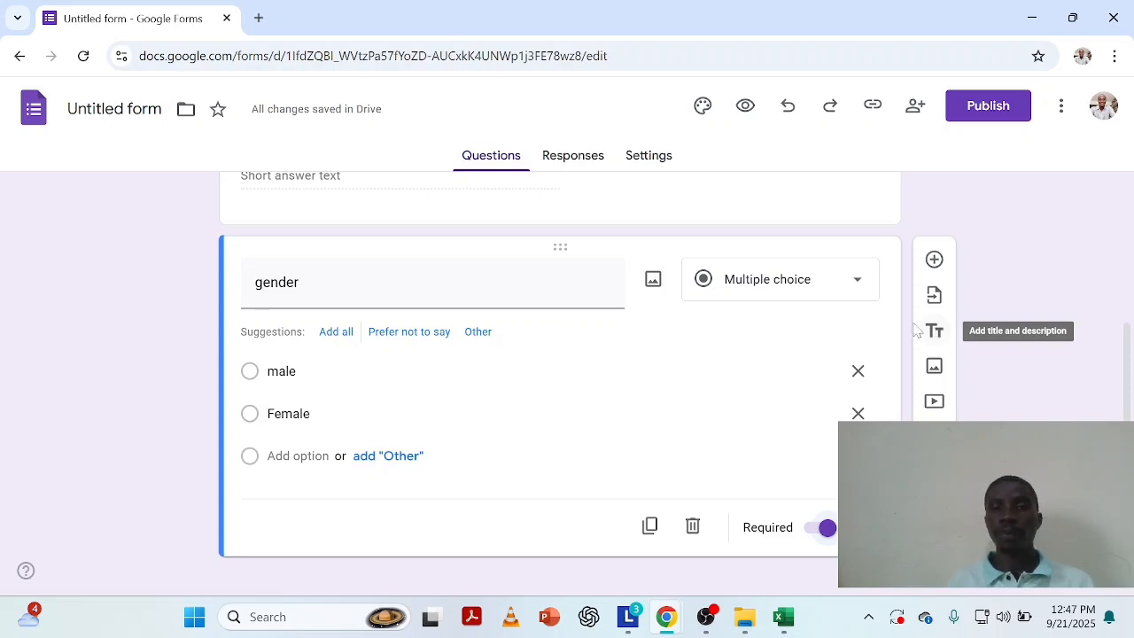
mouse_move(1129, 359)
mouse_down()
mouse_move(1120, 212)
mouse_move(1123, 366)
mouse_up()
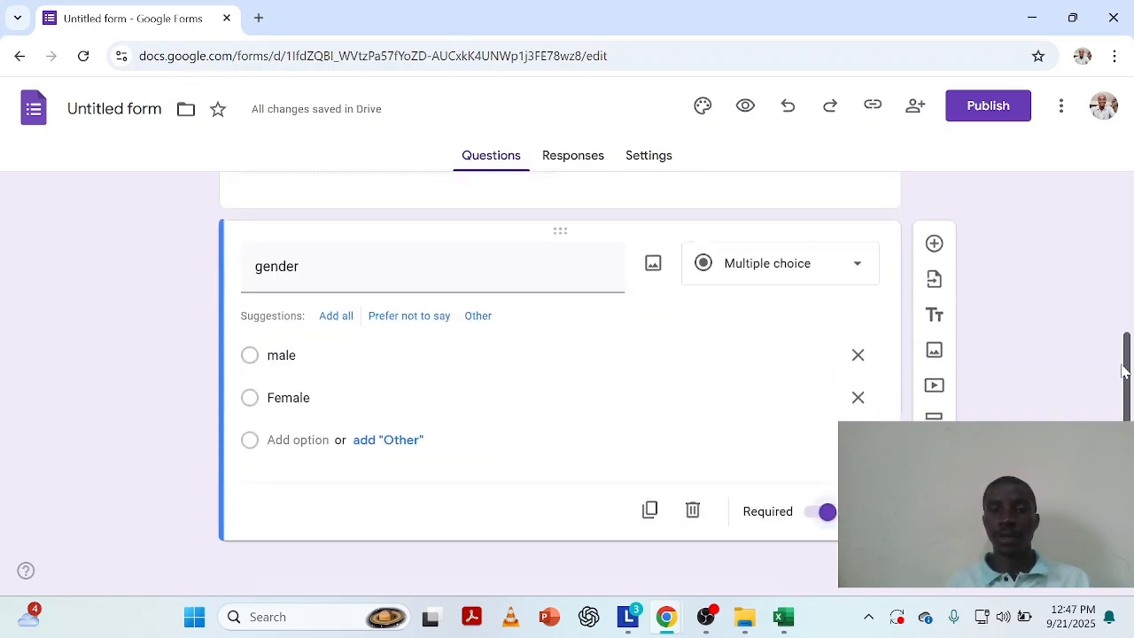
click(934, 317)
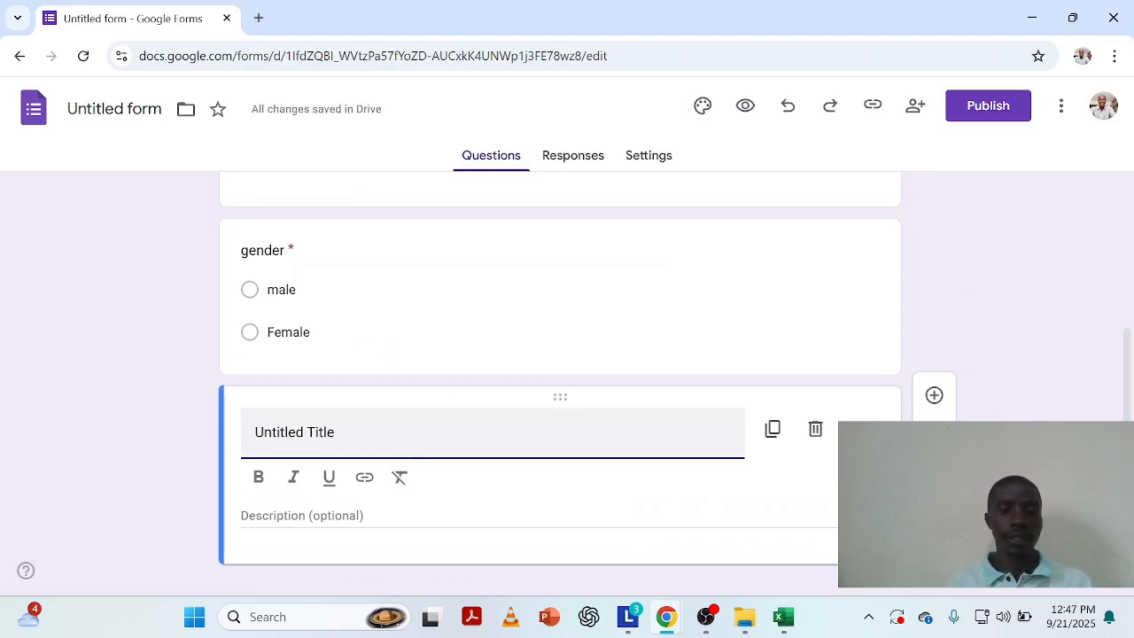
text(se)
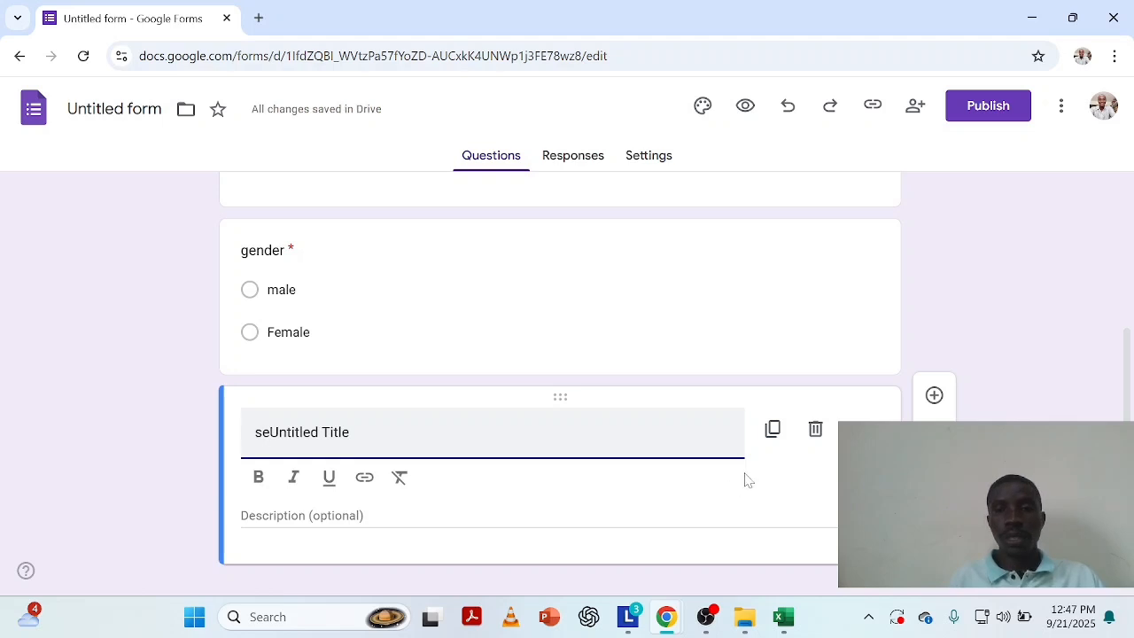
click(815, 429)
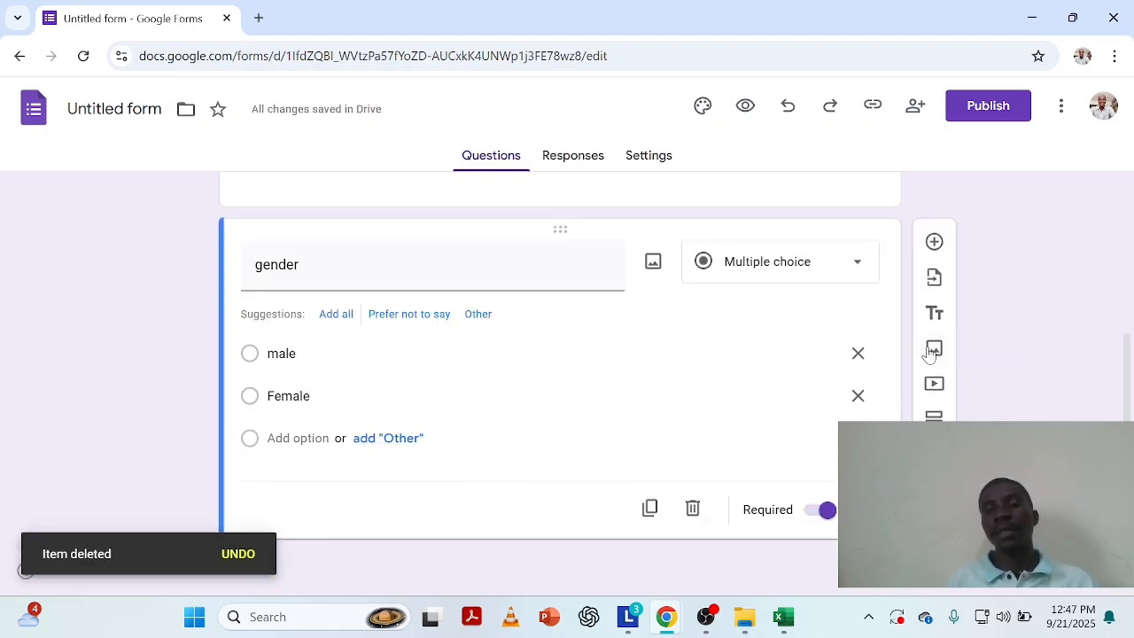
click(932, 350)
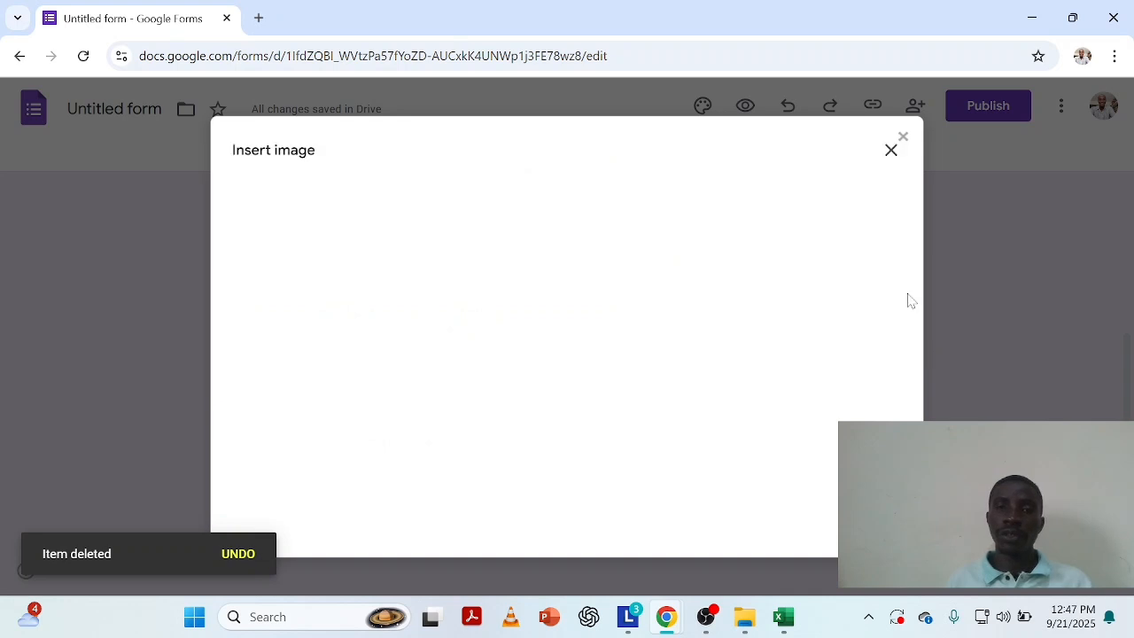
click(891, 151)
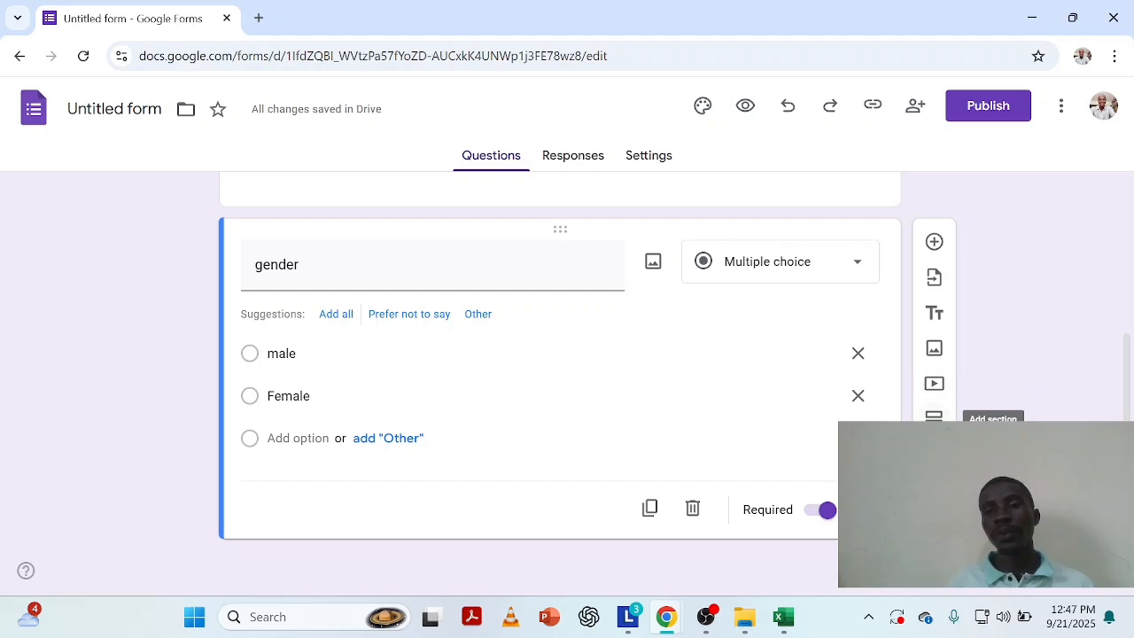
Step: Add a new section after the gender question and clear its default title
click(934, 416)
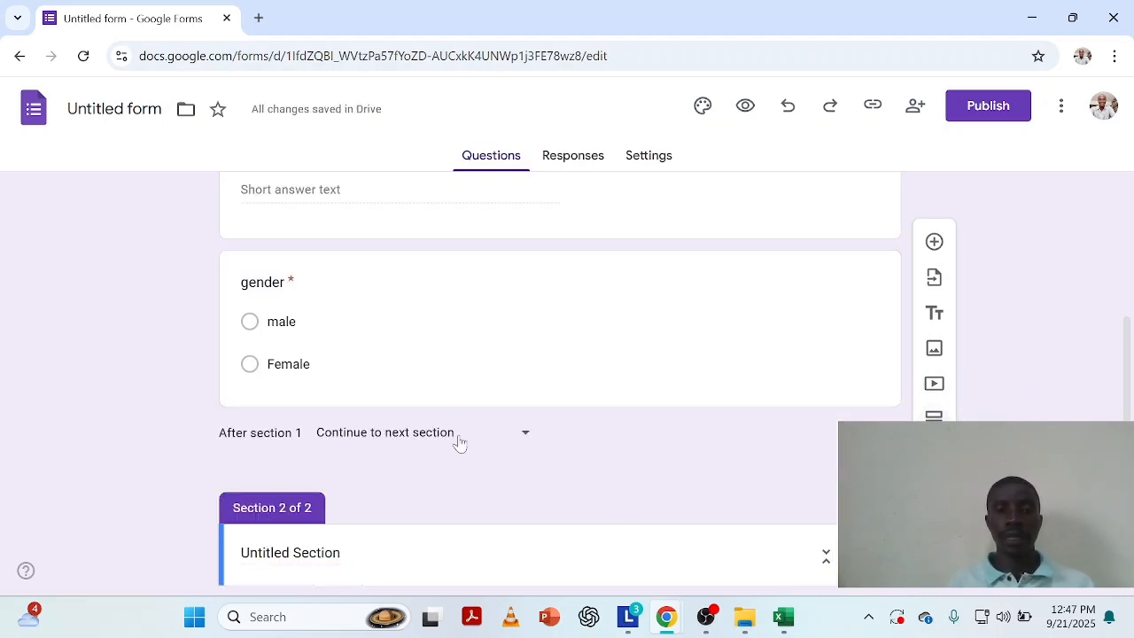
scroll(493, 472, down, 2)
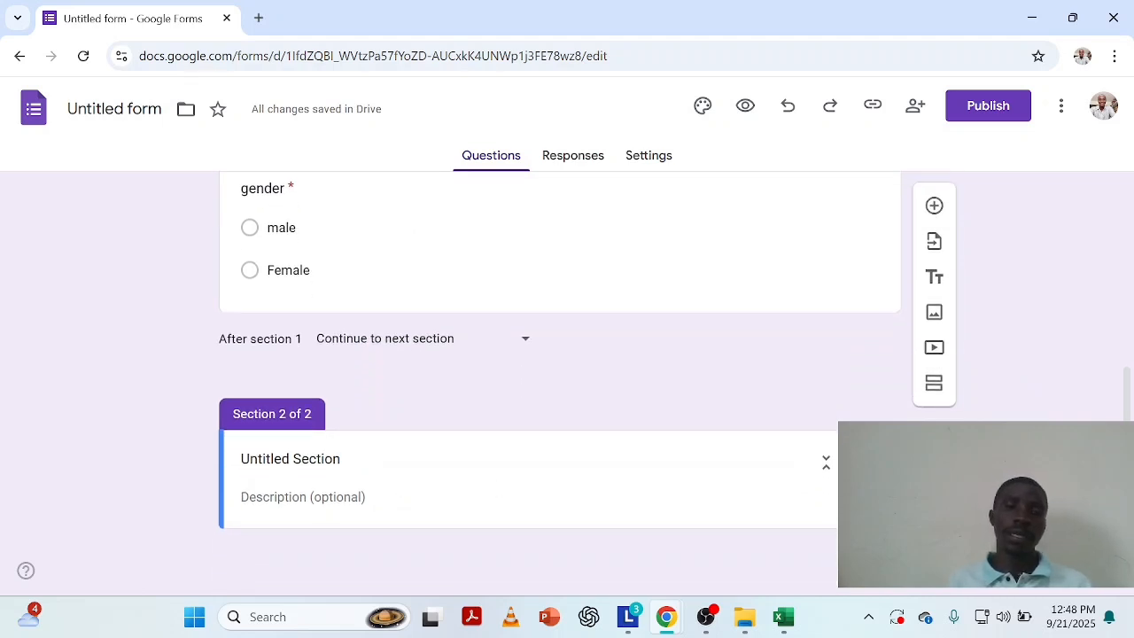
click(341, 459)
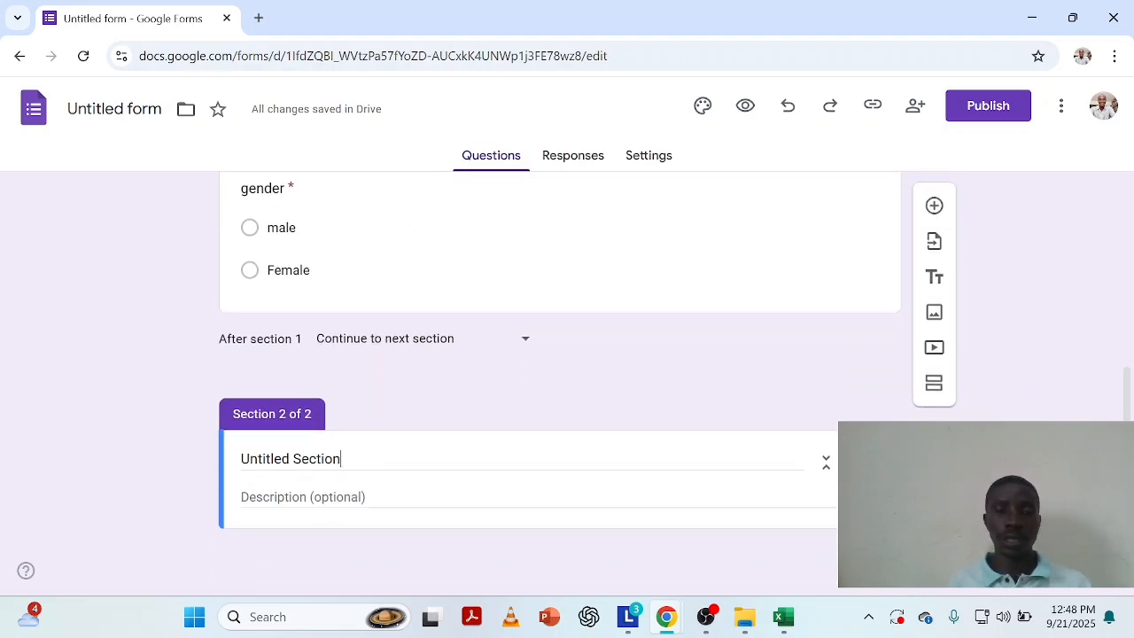
key(BackSpace)
key(BackSpace)
key(BackSpace)
key(BackSpace)
key(BackSpace)
key(BackSpace)
key(BackSpace)
key(BackSpace)
key(BackSpace)
key(BackSpace)
key(BackSpace)
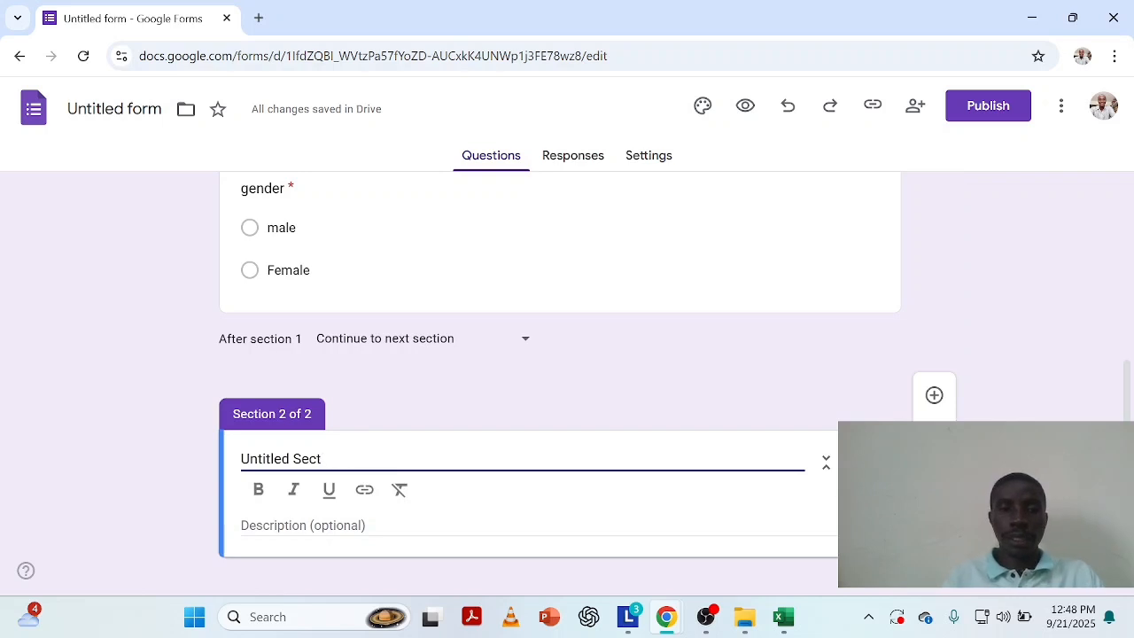
key(BackSpace)
key(BackSpace)
key(BackSpace)
key(BackSpace)
key(BackSpace)
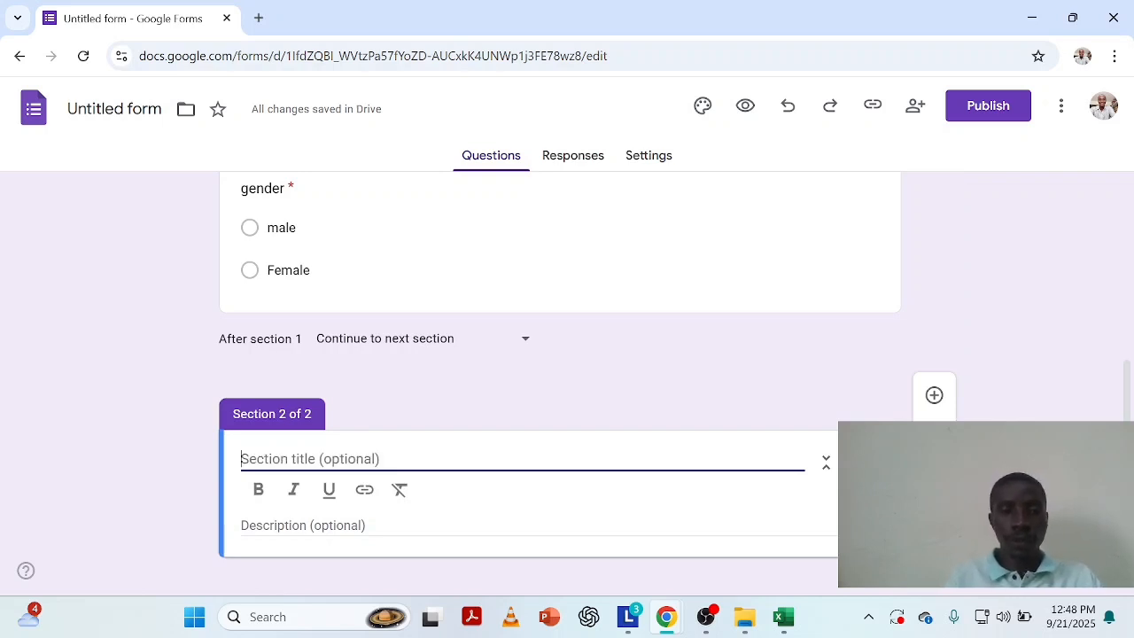
text(age)
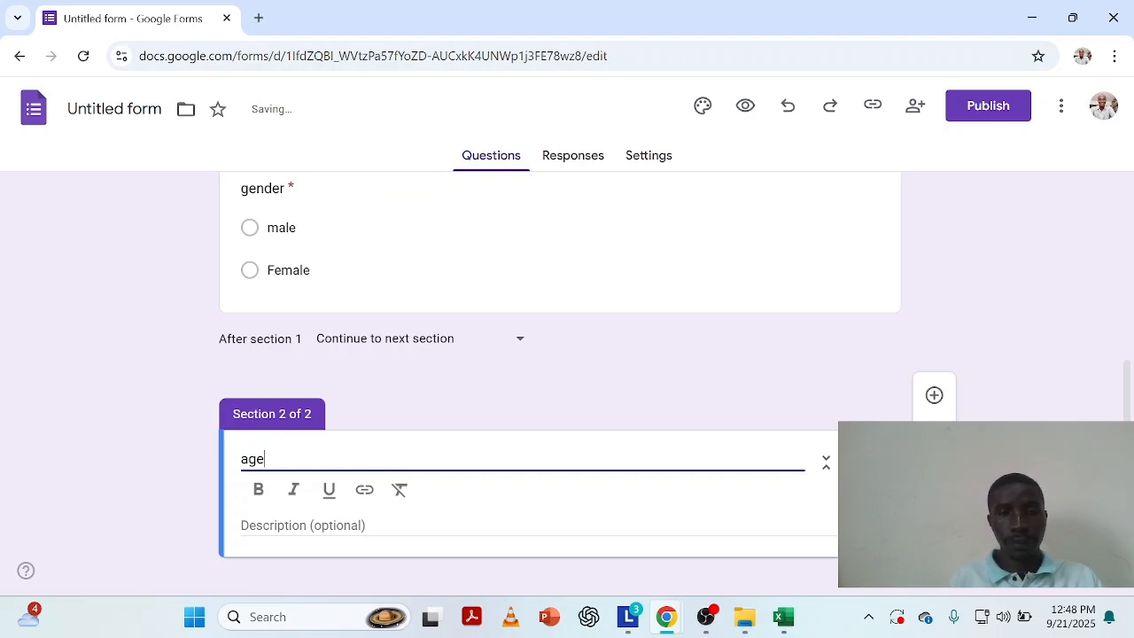
key(BackSpace)
key(BackSpace)
key(BackSpace)
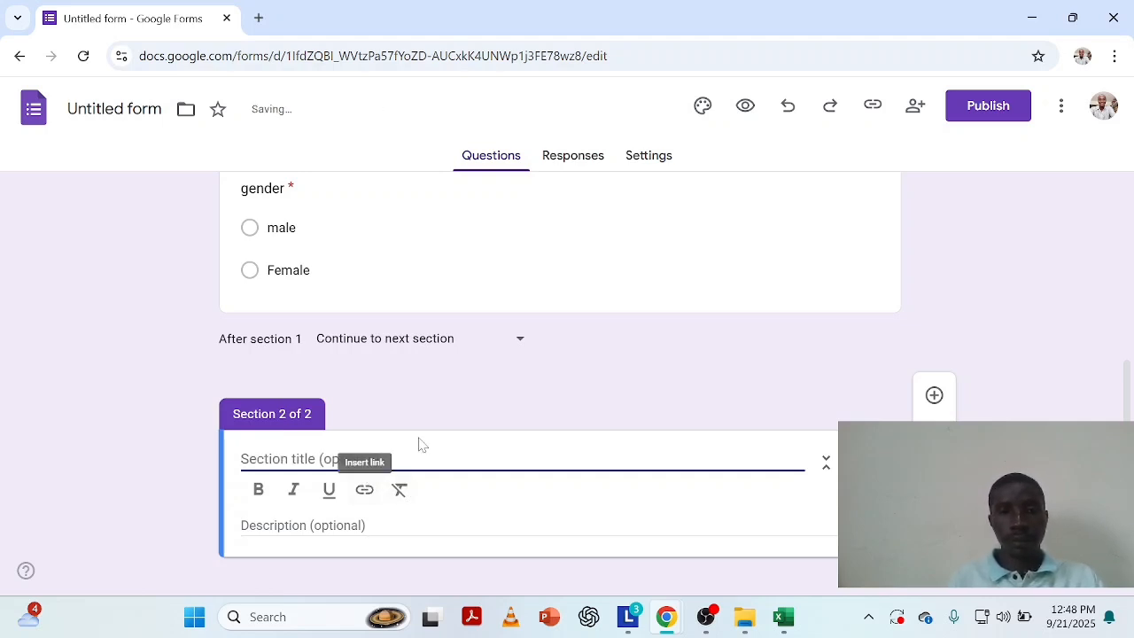
Step: Add a blank question to the second section and title the section "section 2"
click(934, 396)
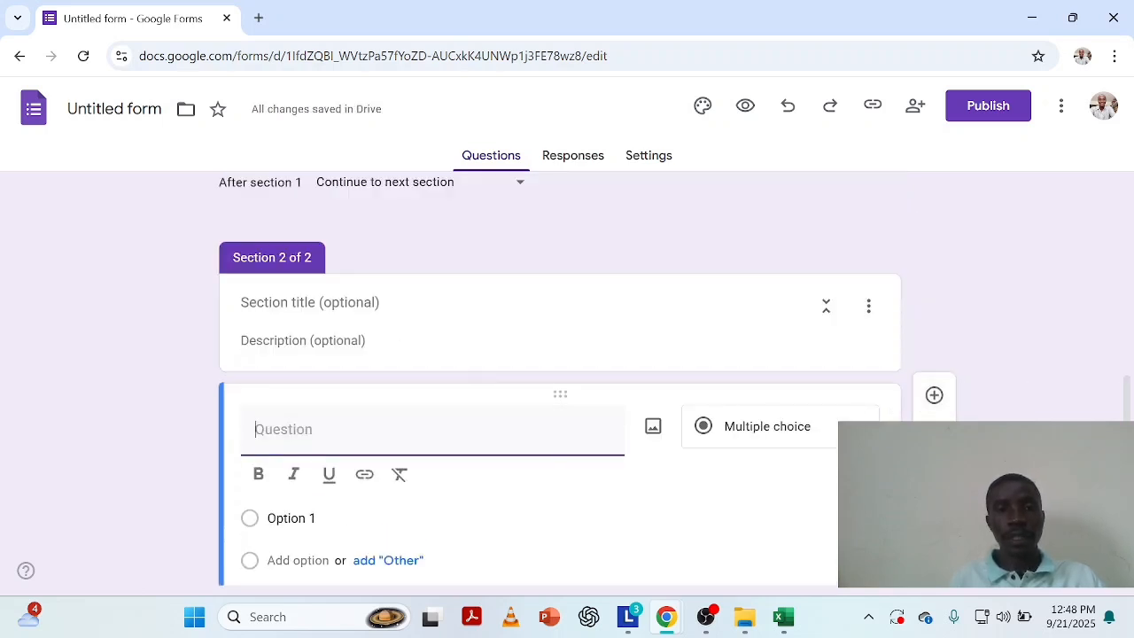
click(523, 302)
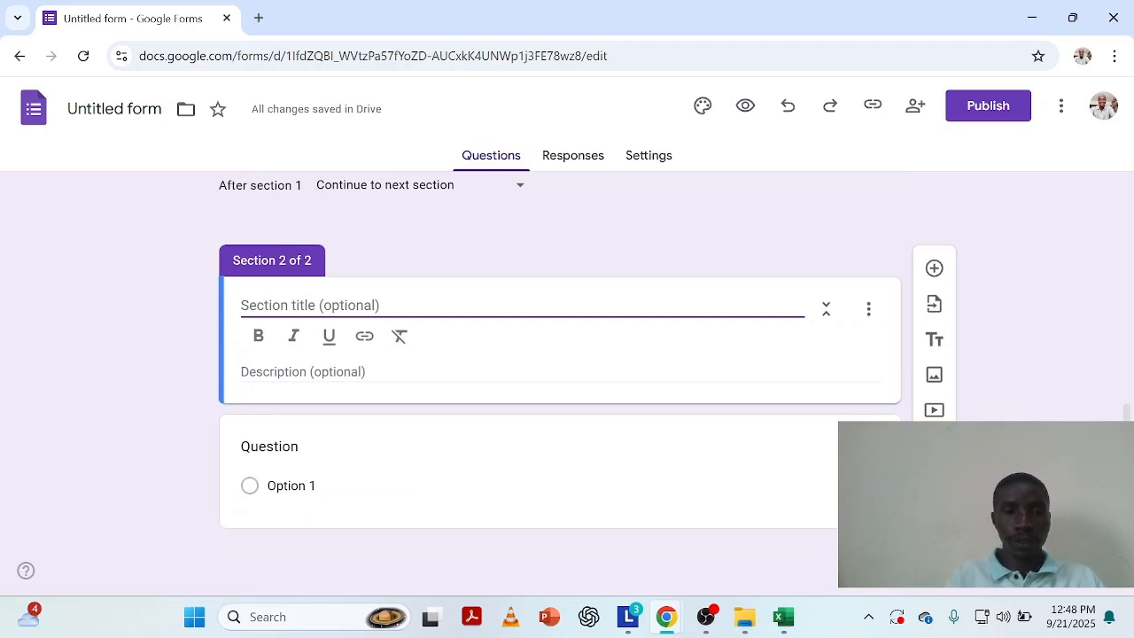
text(section)
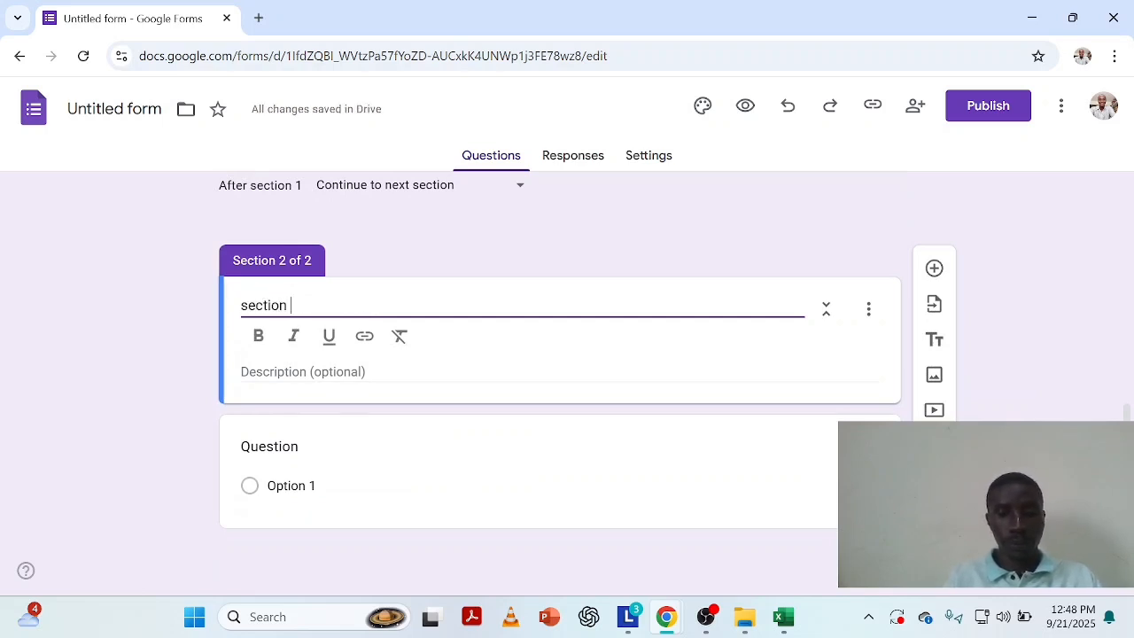
text( 2)
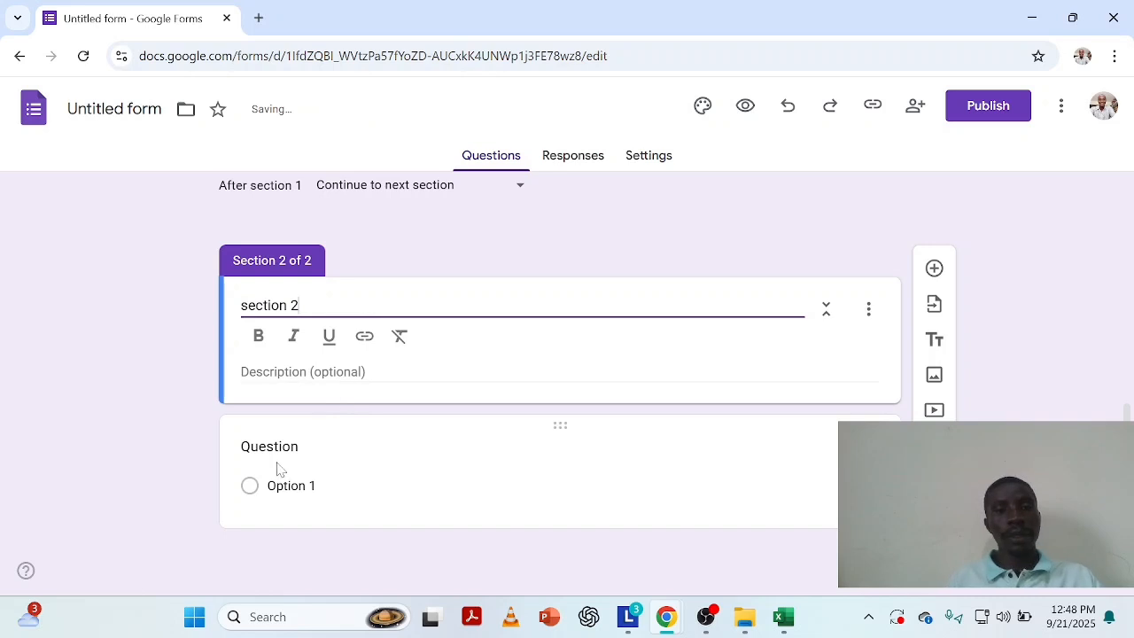
Step: Enter "what you age" as the question in section 2 and set its type to Short answer
click(314, 453)
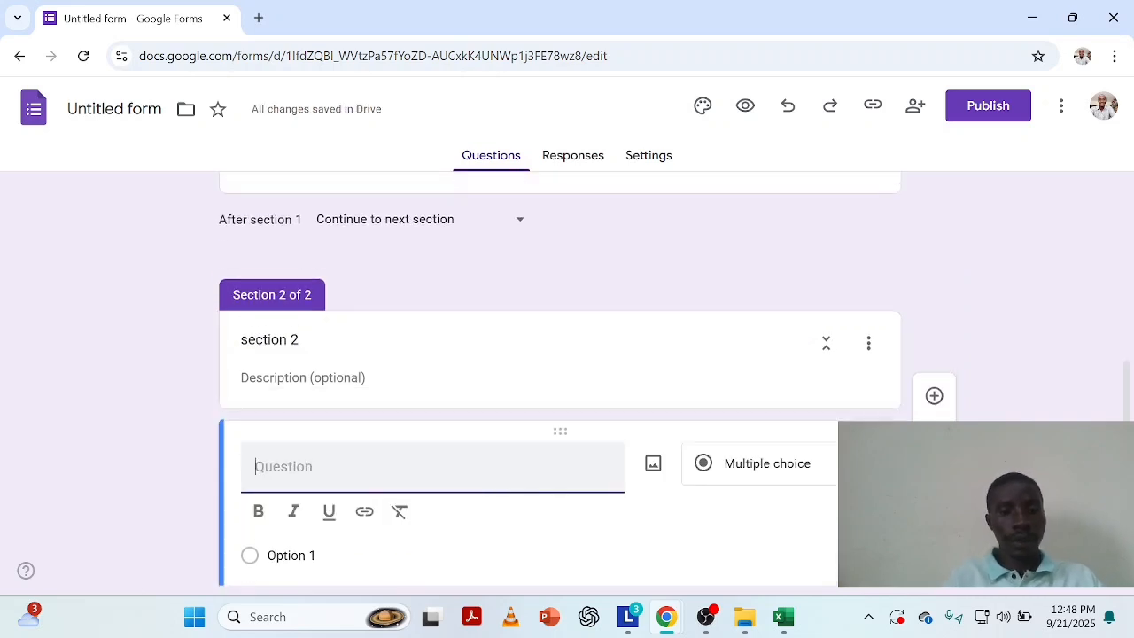
text(what)
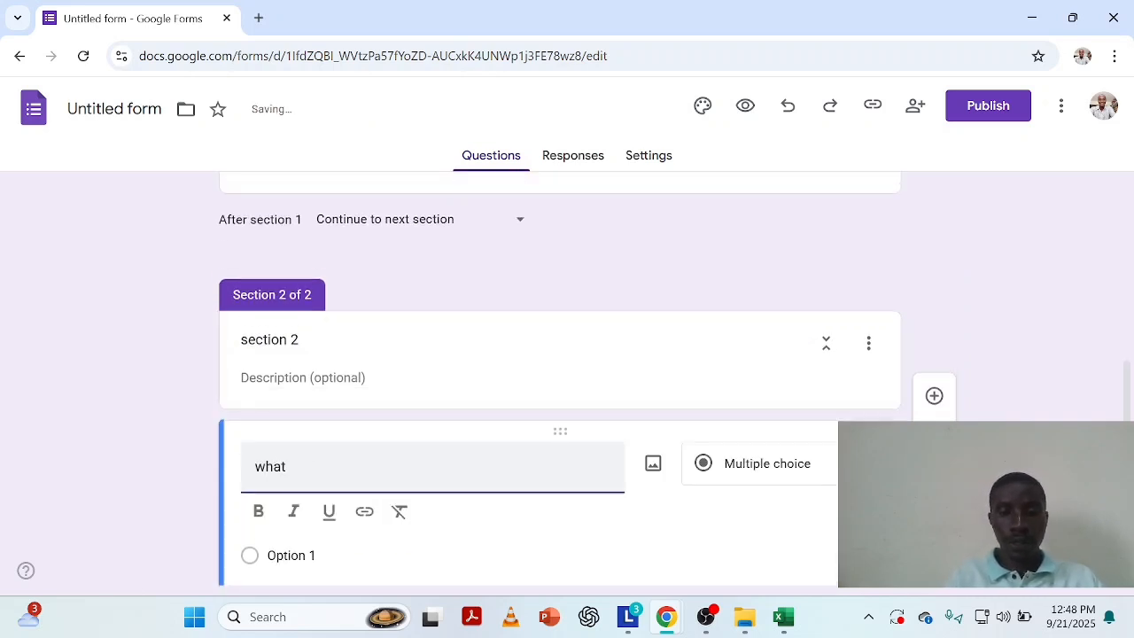
text( you a)
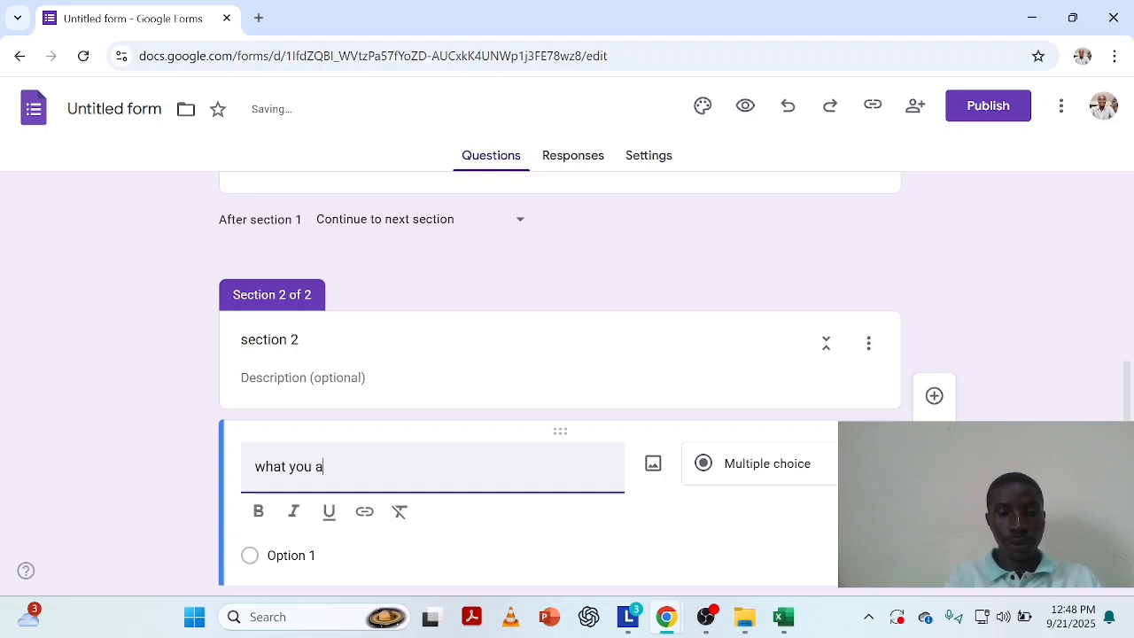
text(ge)
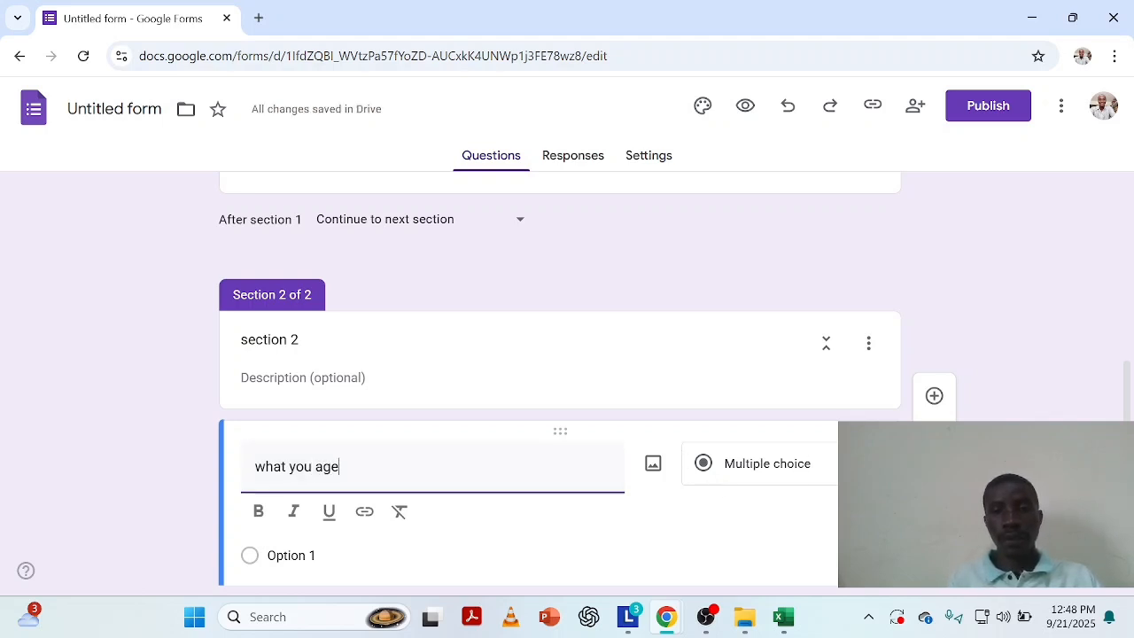
click(767, 463)
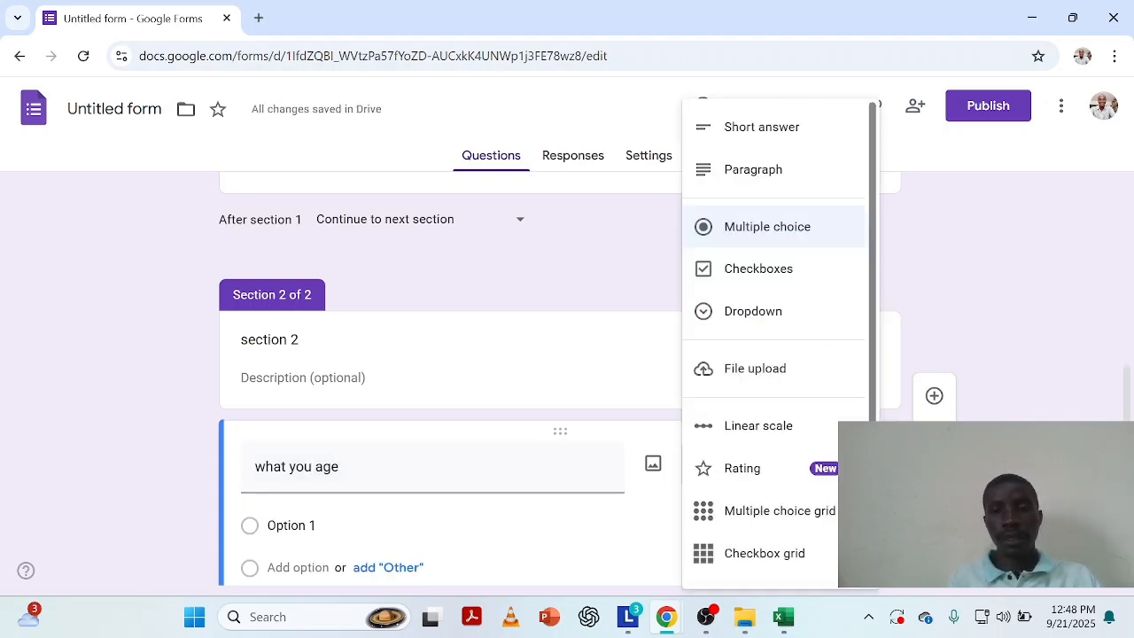
click(778, 144)
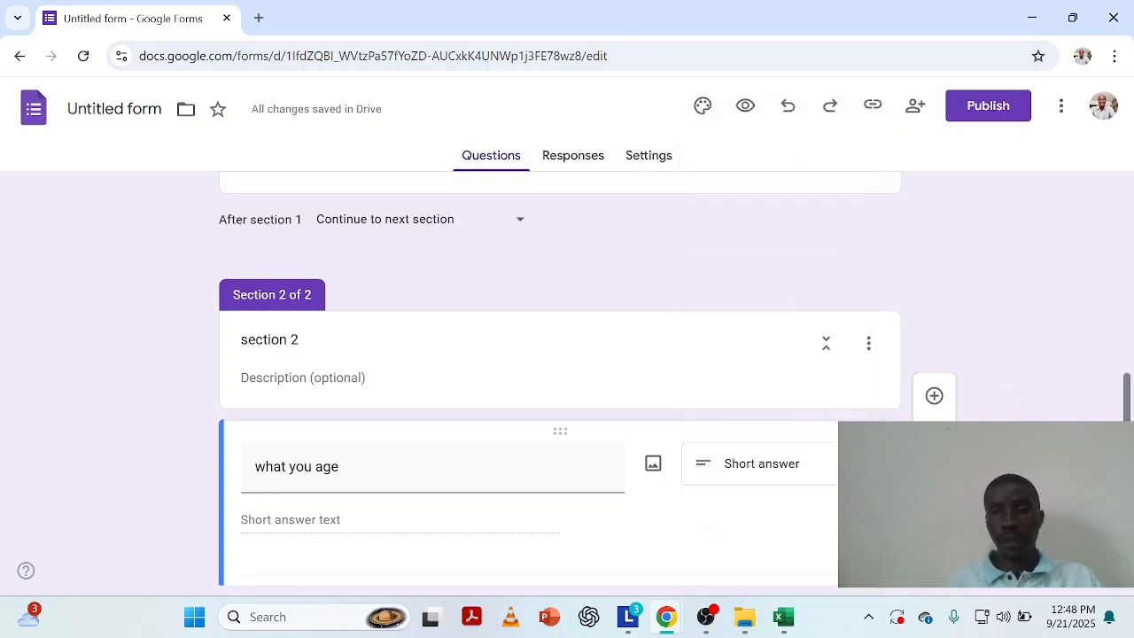
scroll(774, 262, down, 2)
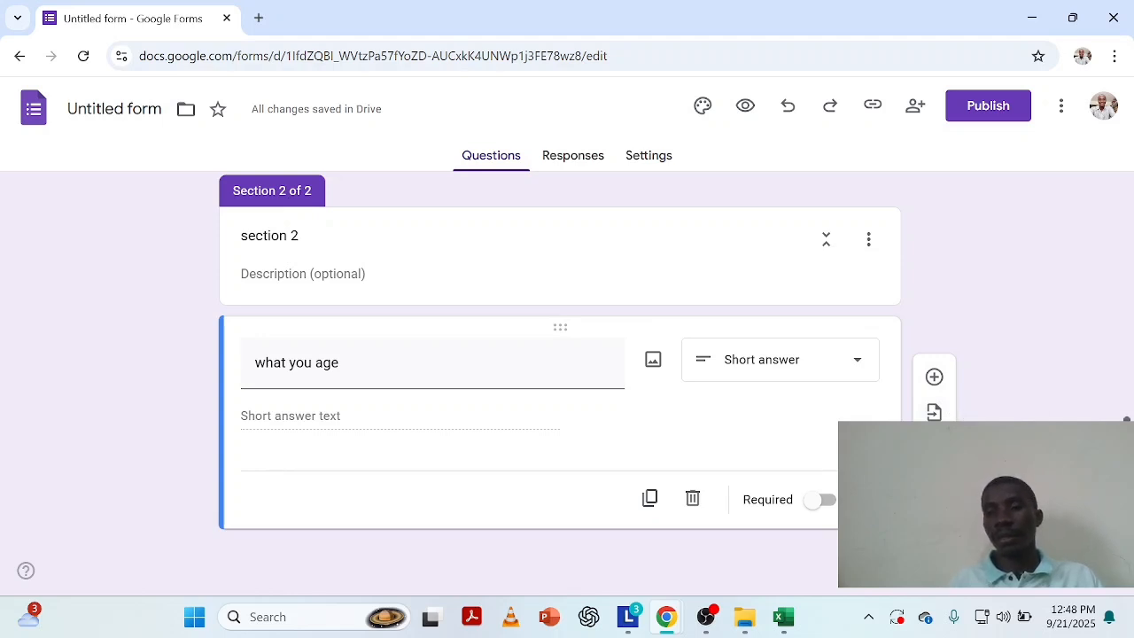
Step: Change the form's theme color to cyan
drag(1126, 422, 1121, 224)
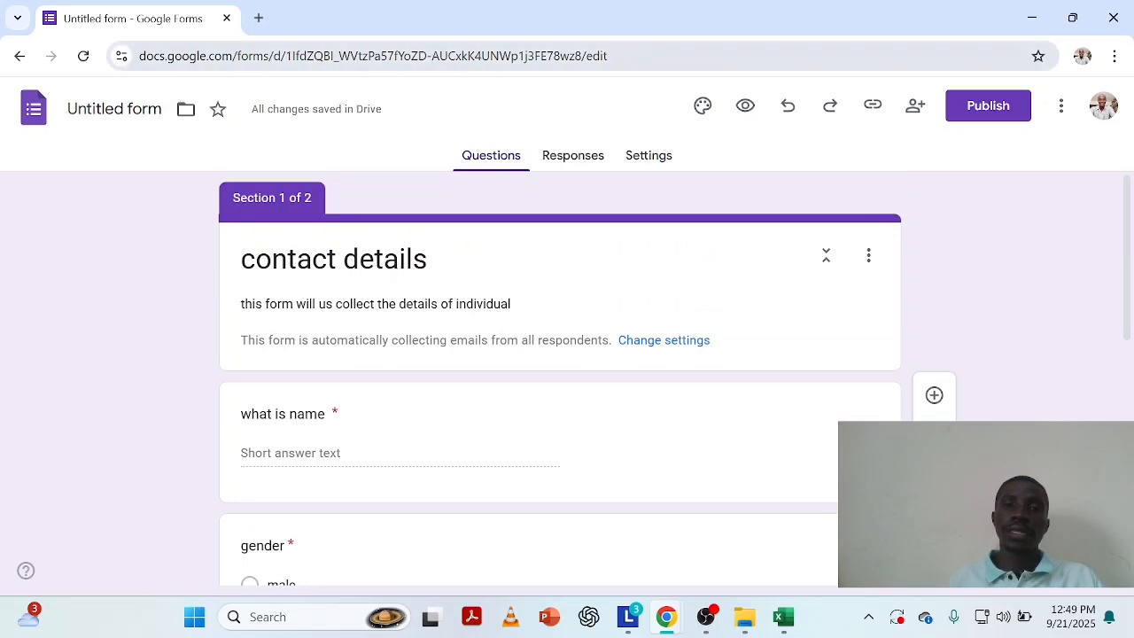
click(702, 108)
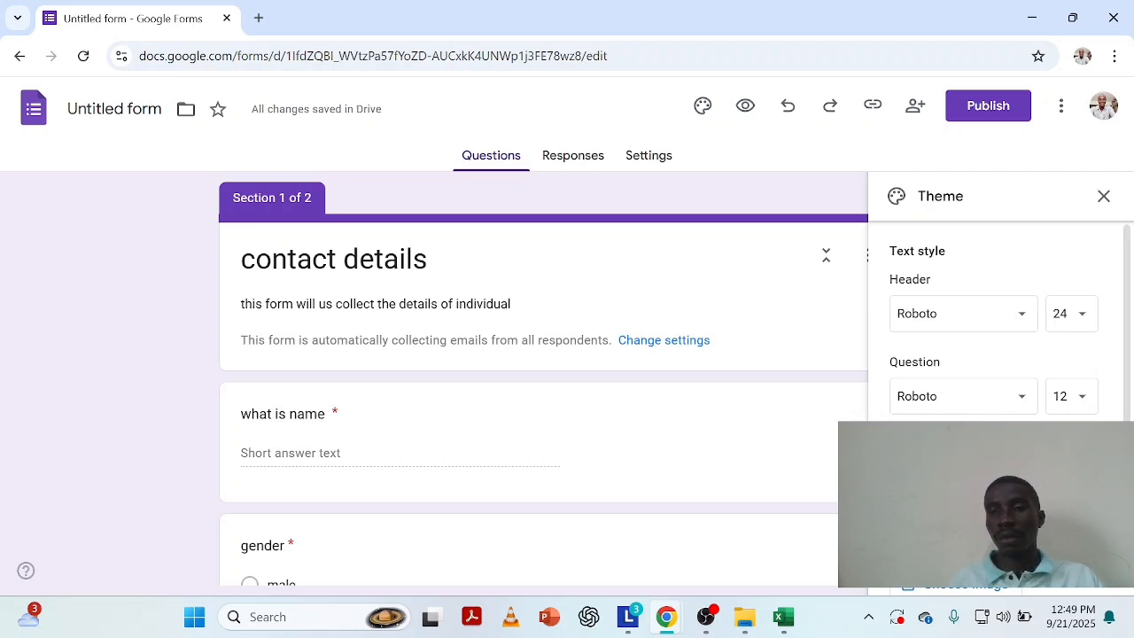
scroll(999, 319, down, 1)
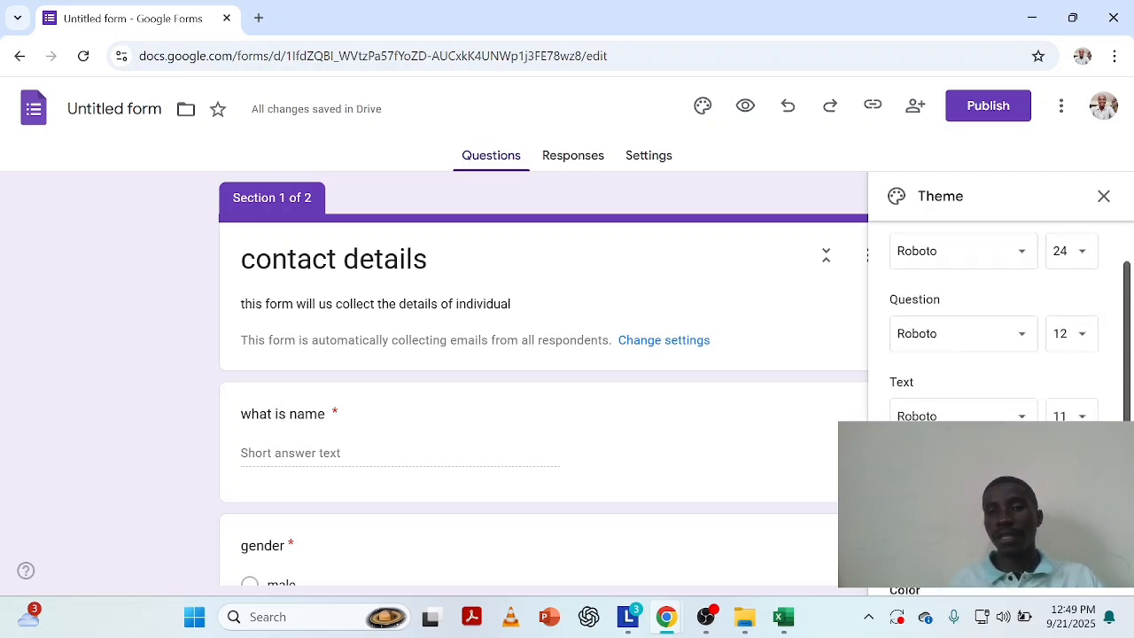
scroll(1000, 319, down, 1)
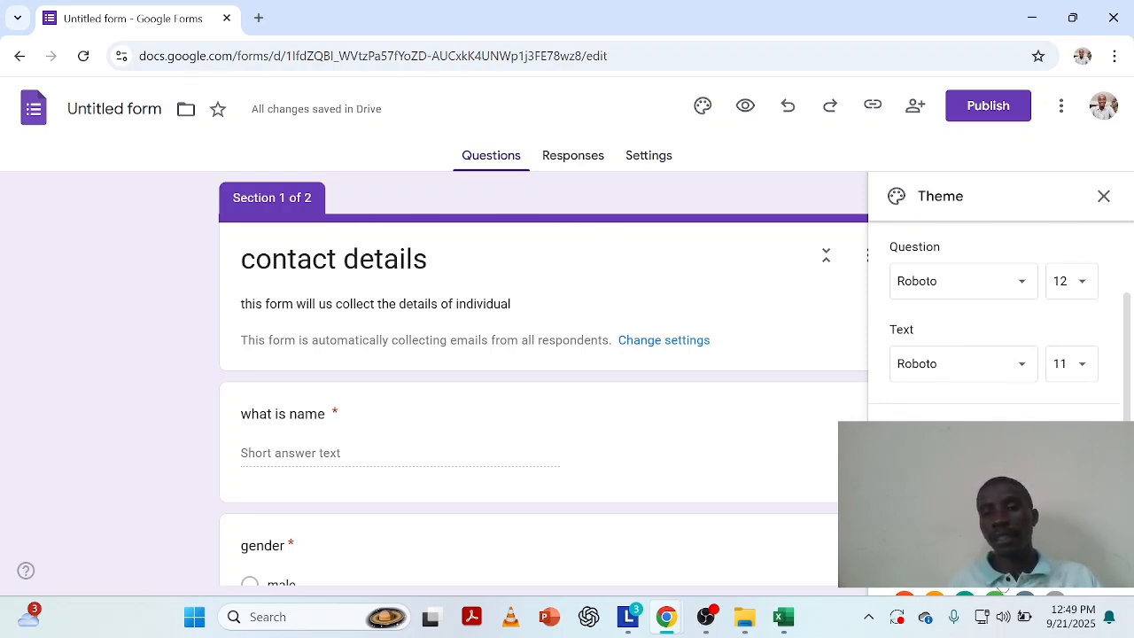
click(1006, 592)
click(1031, 590)
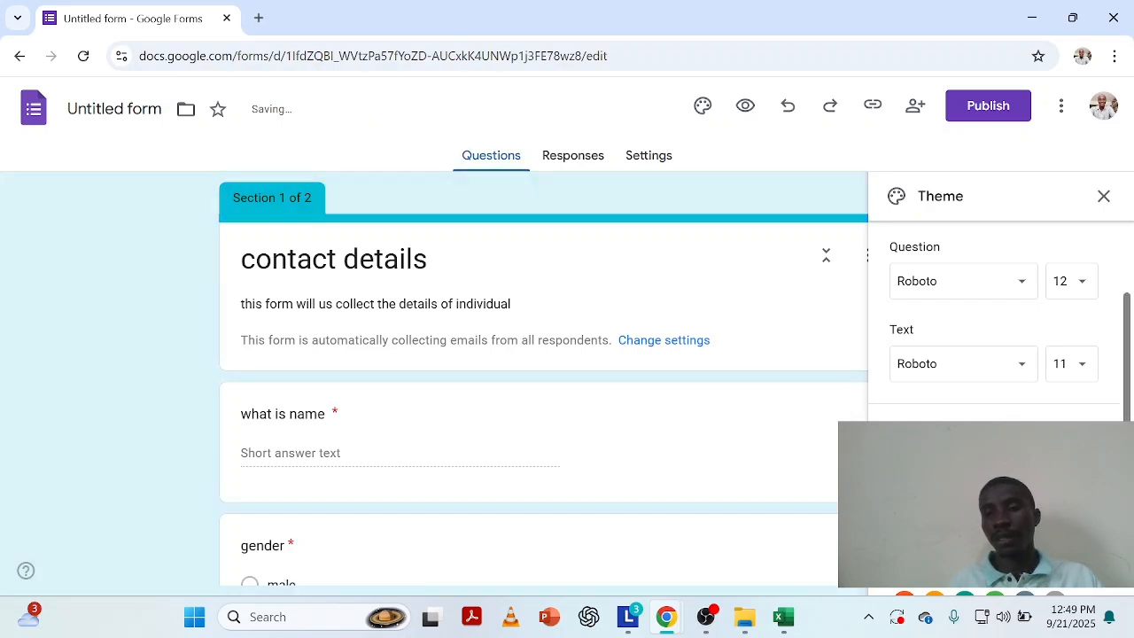
scroll(1000, 319, down, 2)
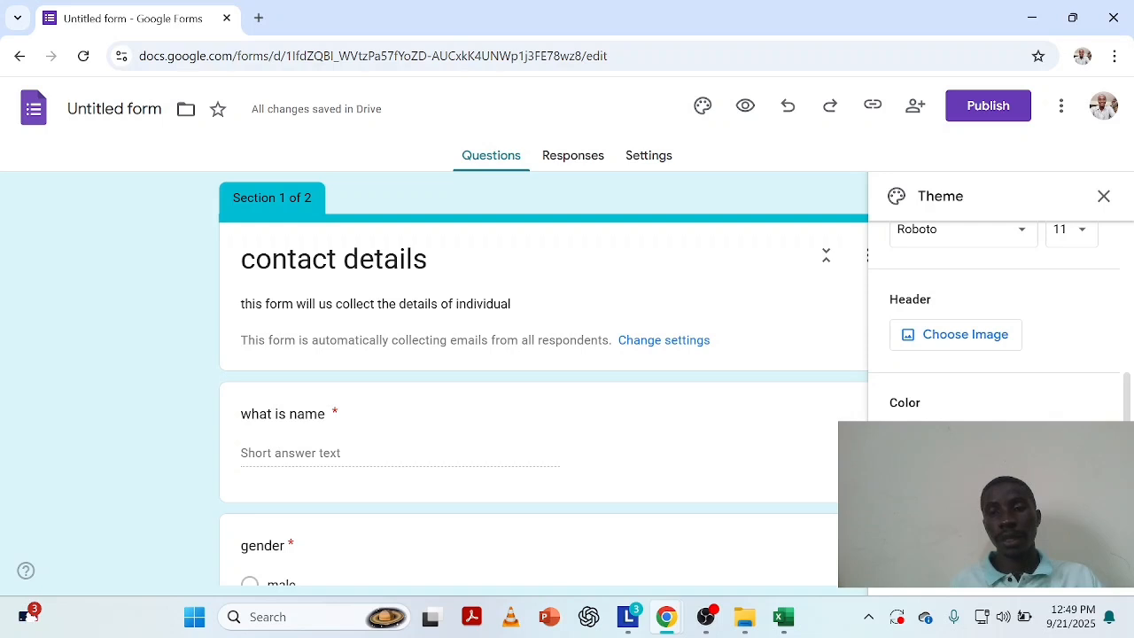
scroll(1125, 355, up, 3)
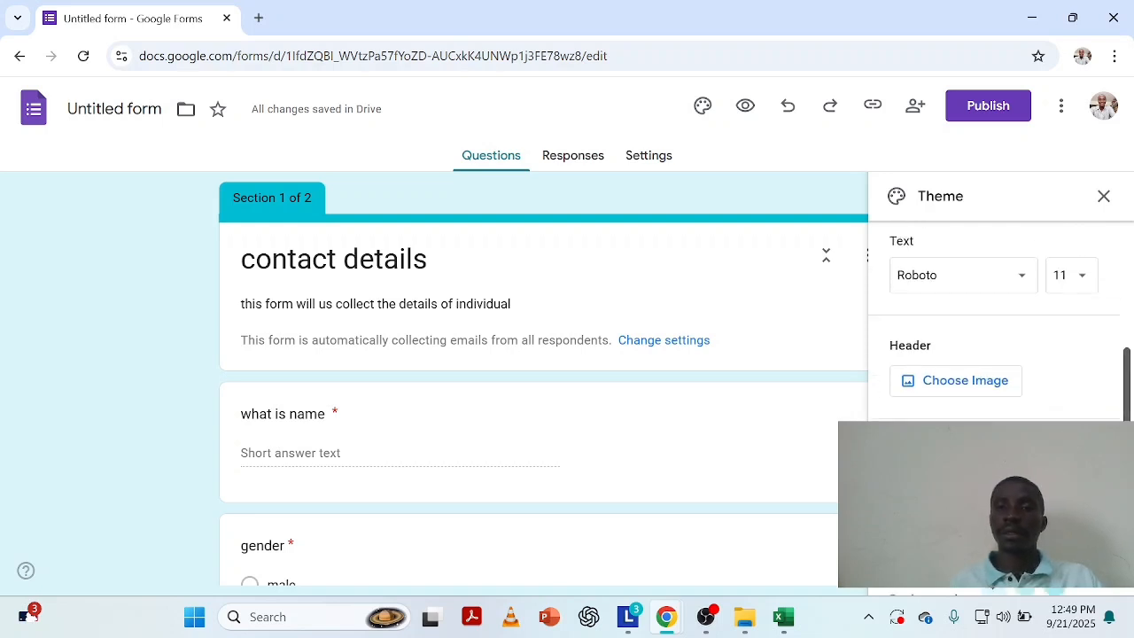
drag(1130, 339, 1130, 292)
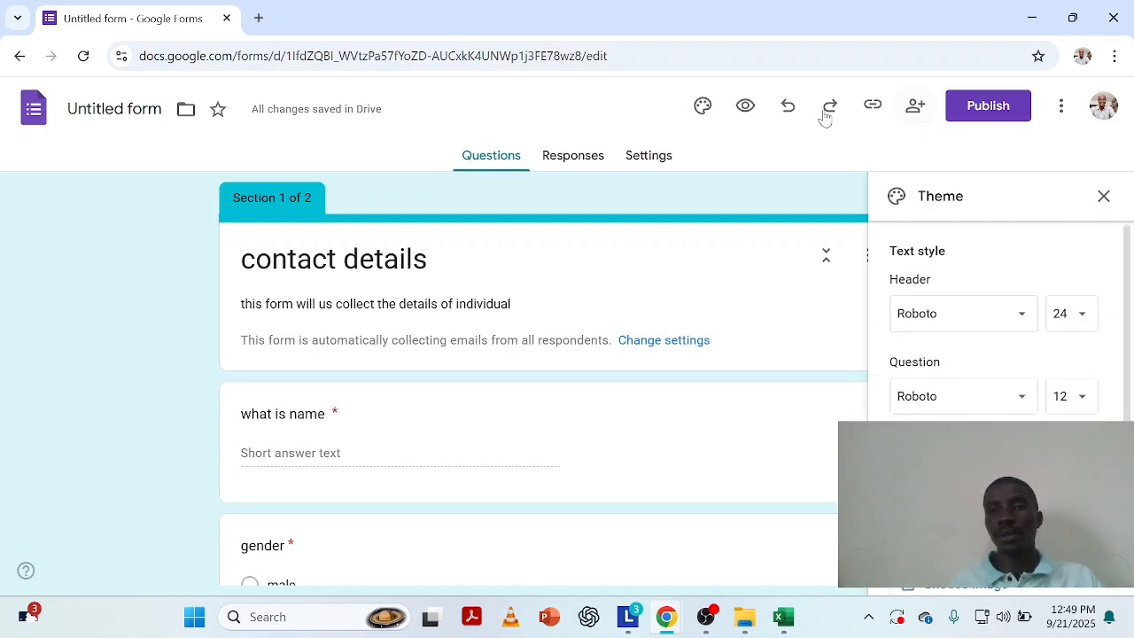
Step: Preview the form and examine its title, description, email, name and gender questions as a responder sees them
click(746, 108)
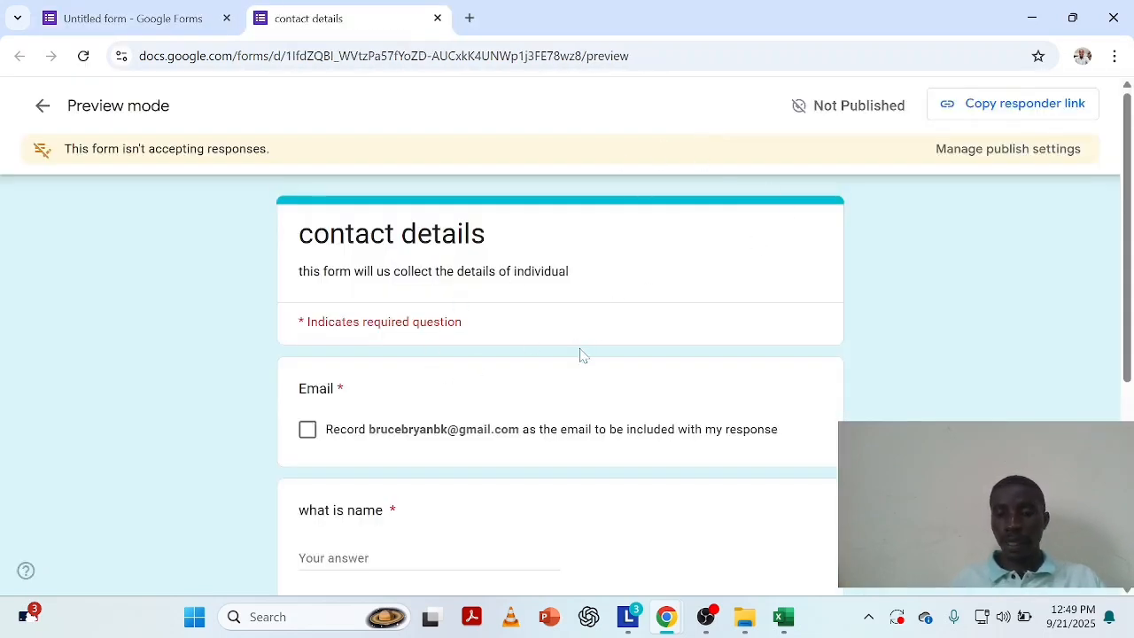
scroll(583, 355, down, 4)
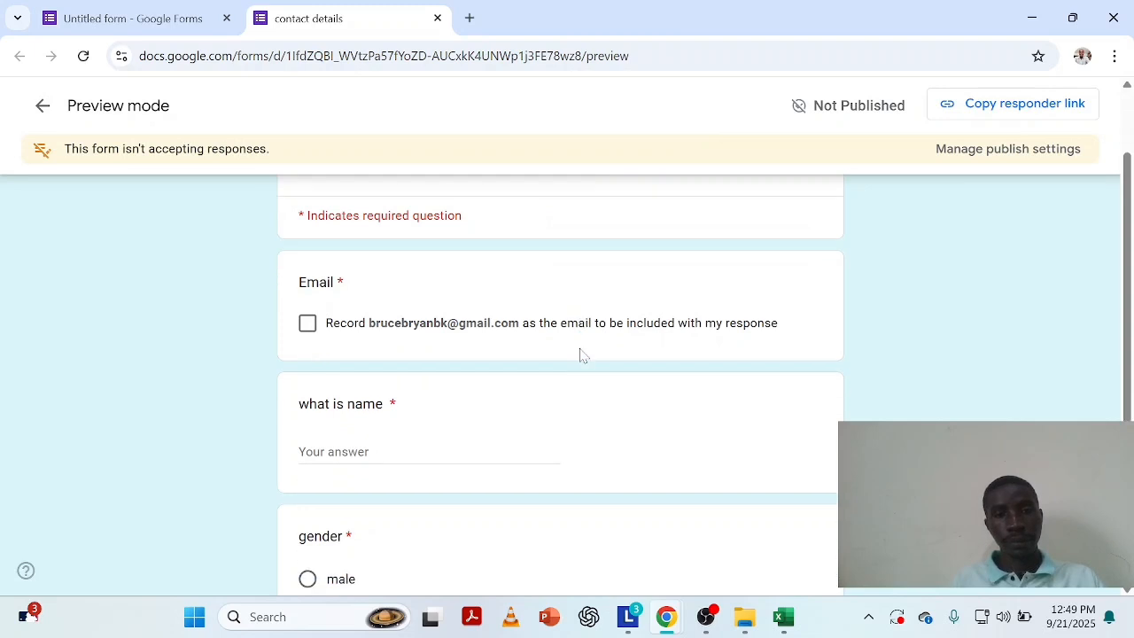
scroll(583, 355, down, 3)
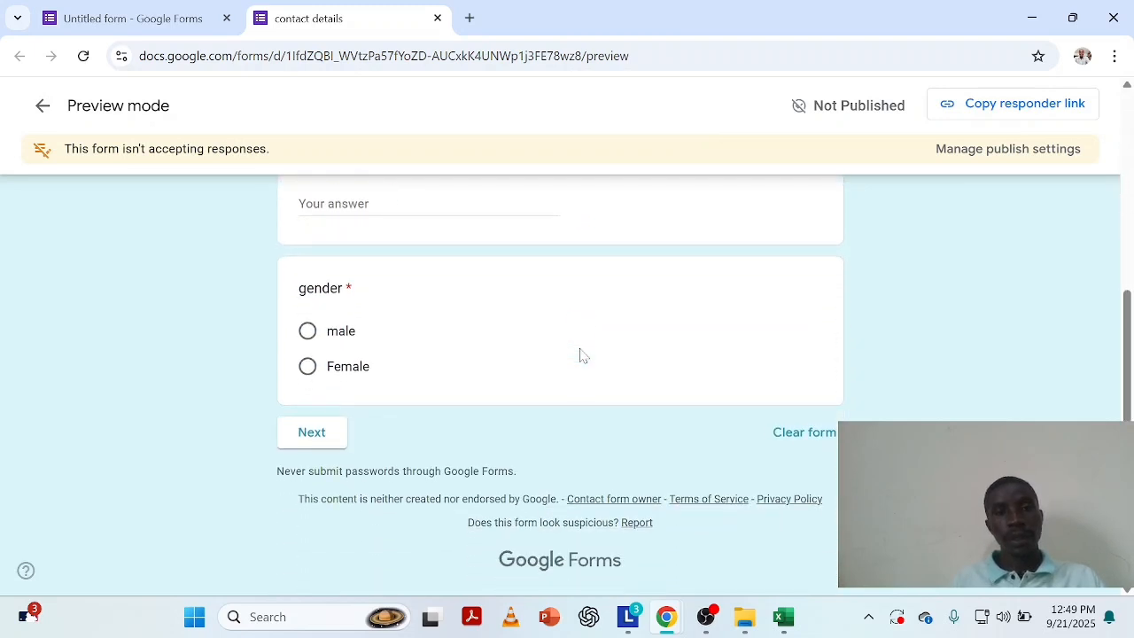
scroll(583, 354, up, 4)
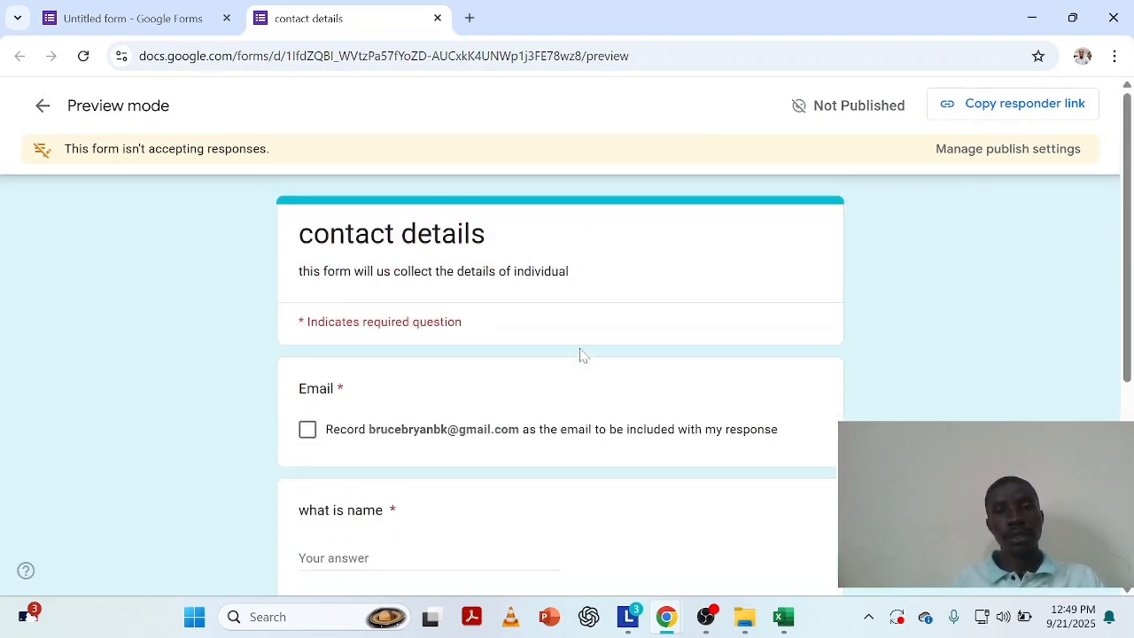
scroll(583, 354, down, 3)
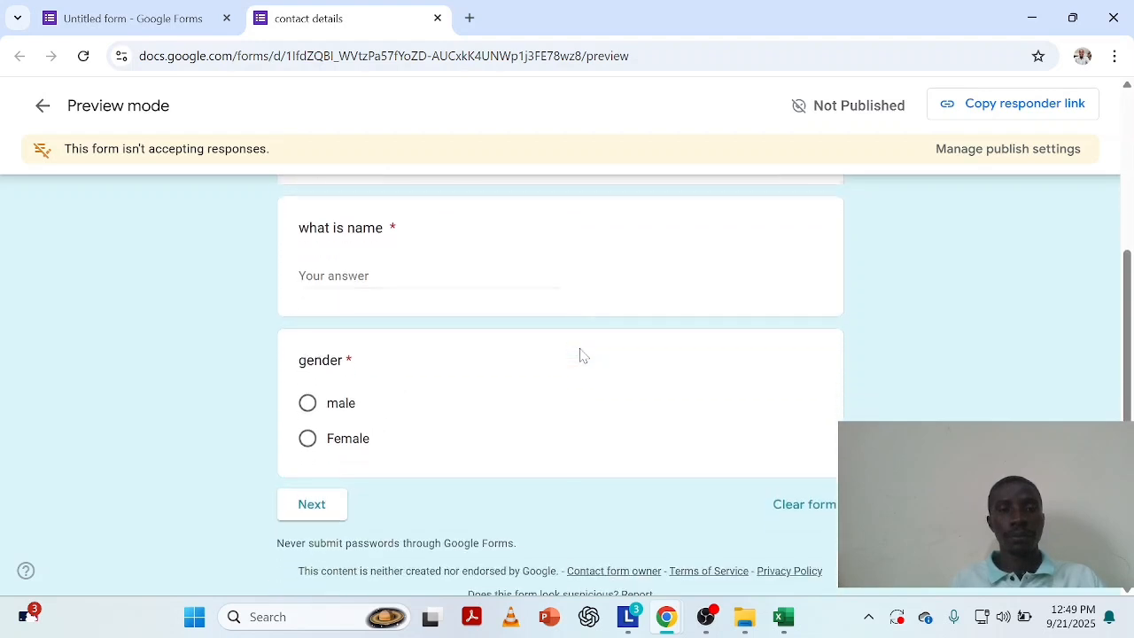
scroll(582, 355, down, 1)
scroll(582, 355, up, 1)
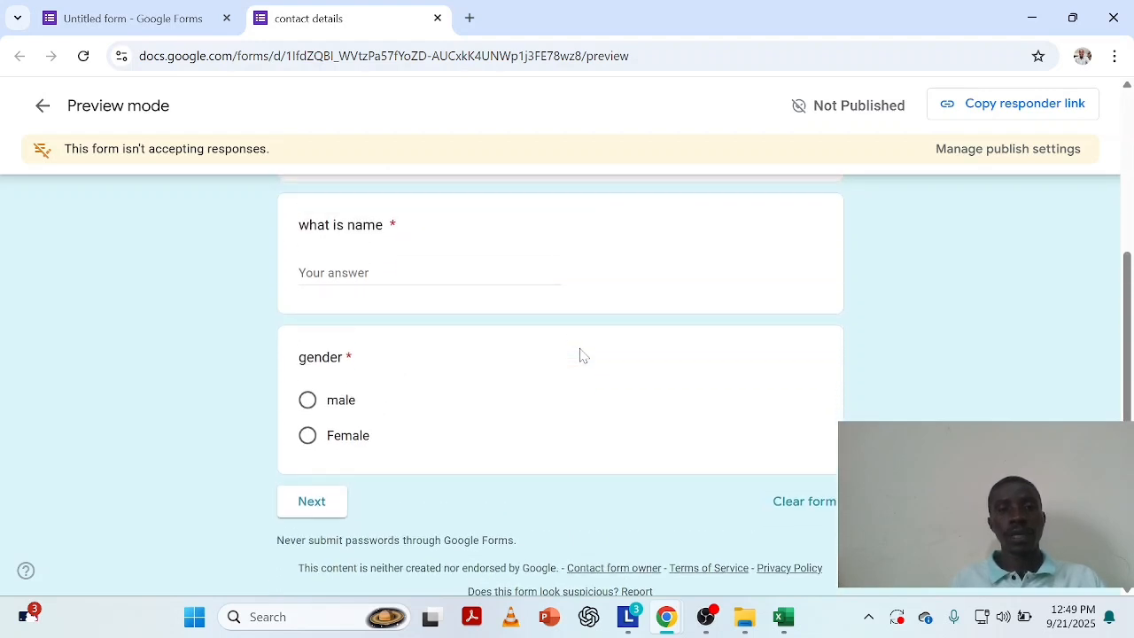
scroll(582, 354, up, 2)
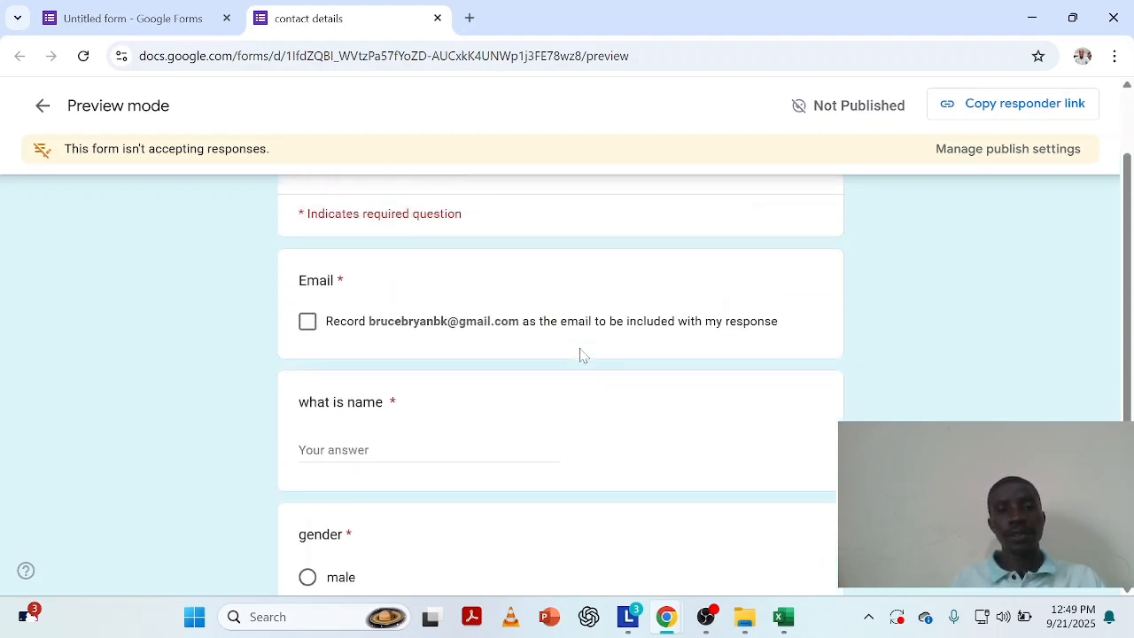
scroll(582, 354, down, 3)
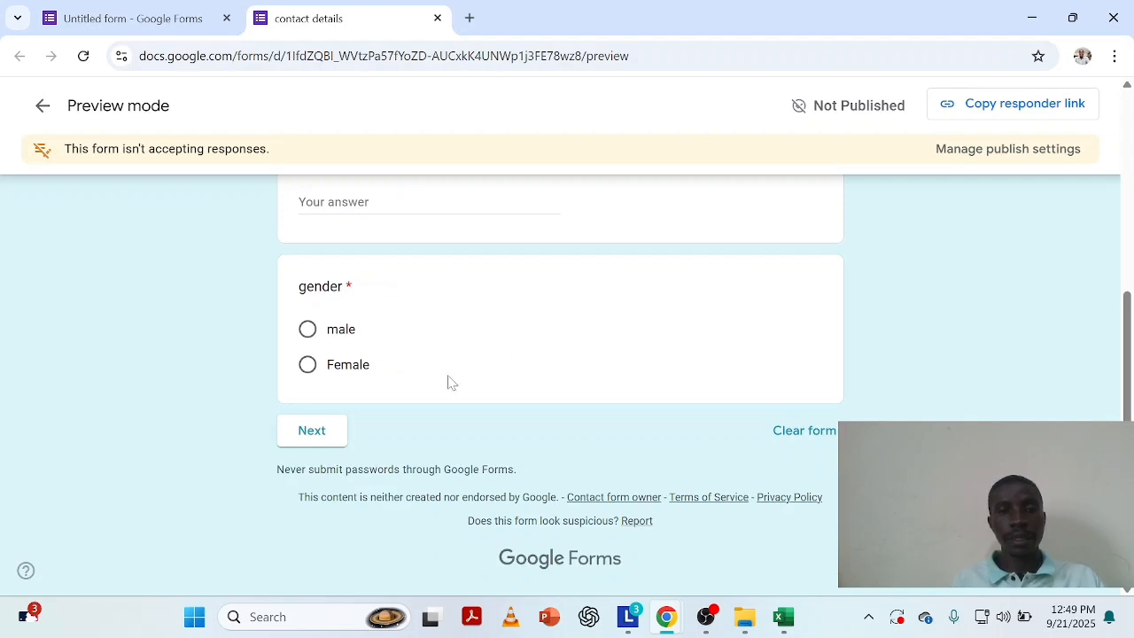
Step: Try to advance the preview to the next section with the required questions unanswered, and return to the form editor
click(311, 431)
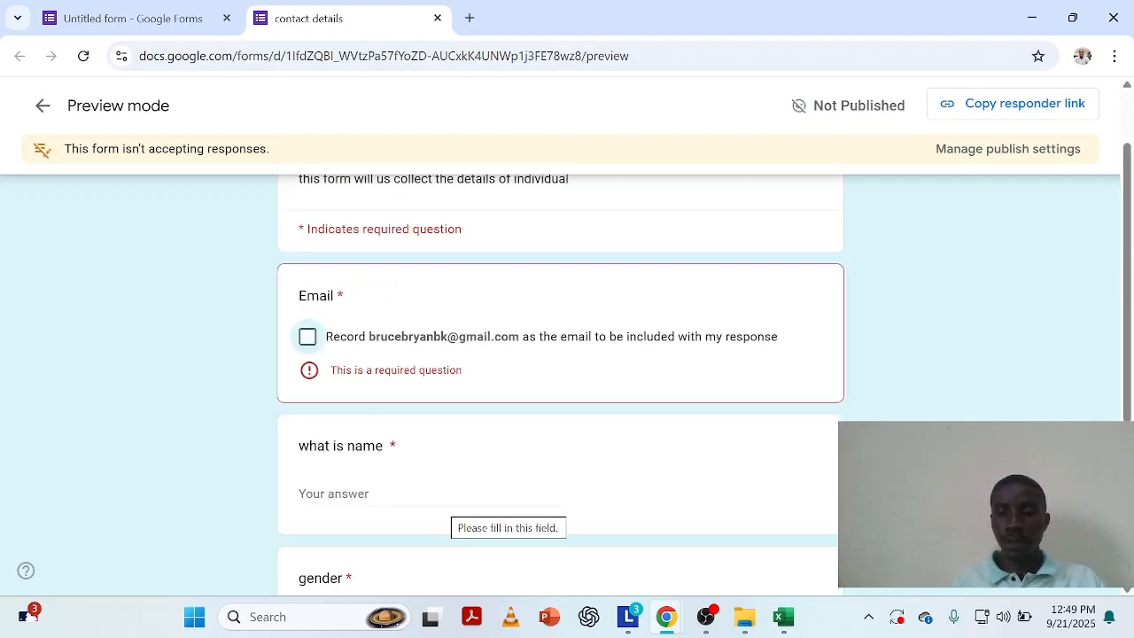
scroll(443, 501, down, 3)
scroll(445, 511, up, 4)
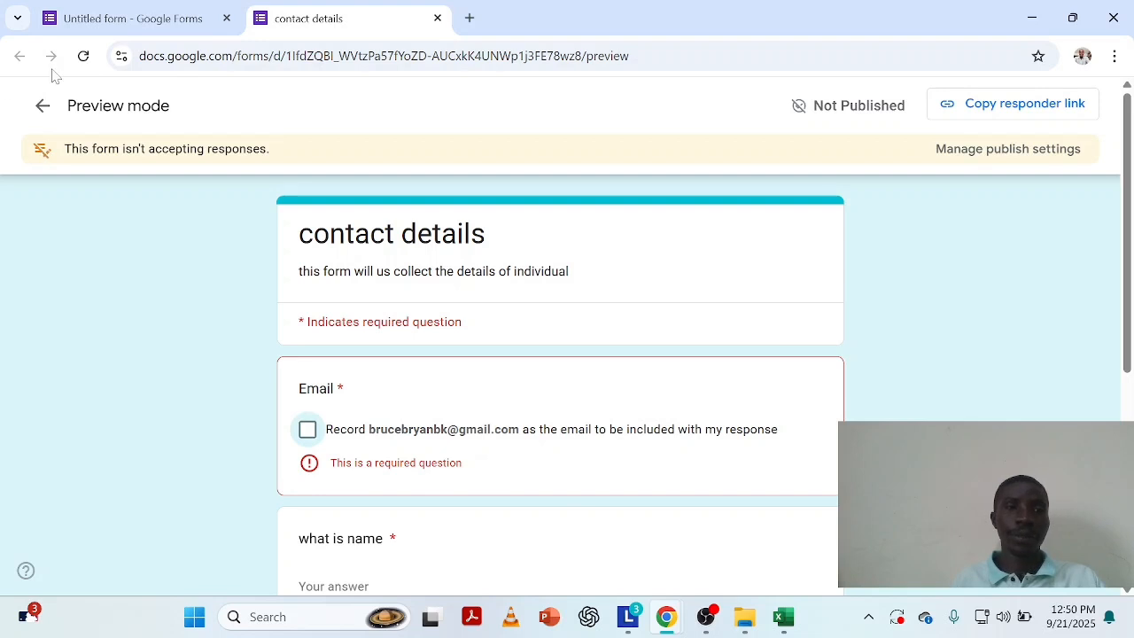
click(43, 107)
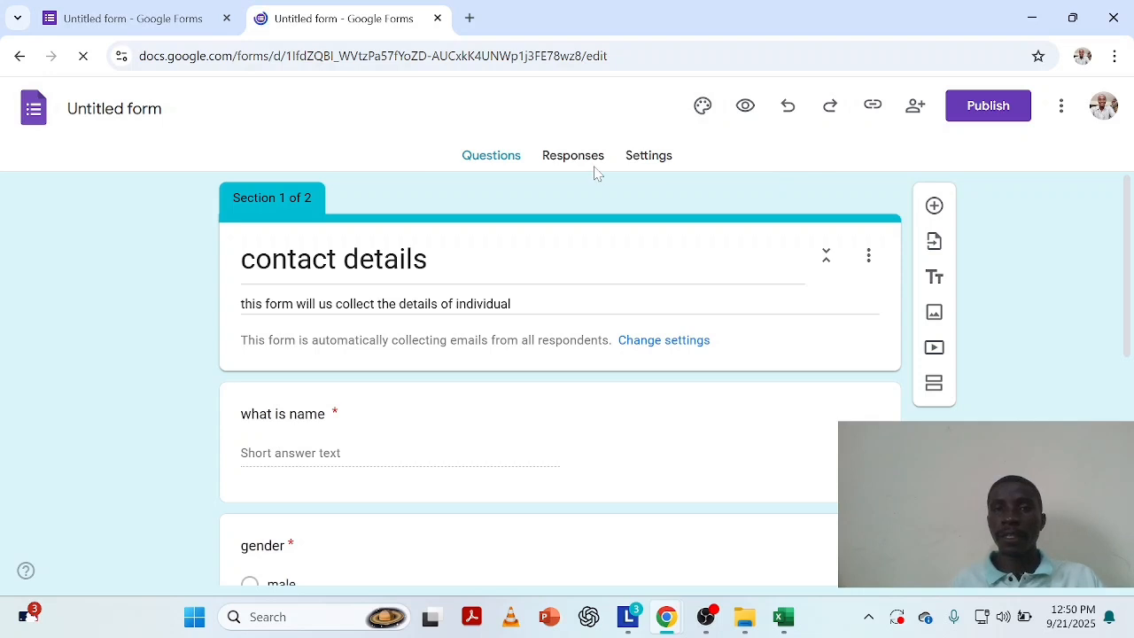
Step: Open the form's settings and examine the quiz, responses, presentation and defaults groups
click(640, 160)
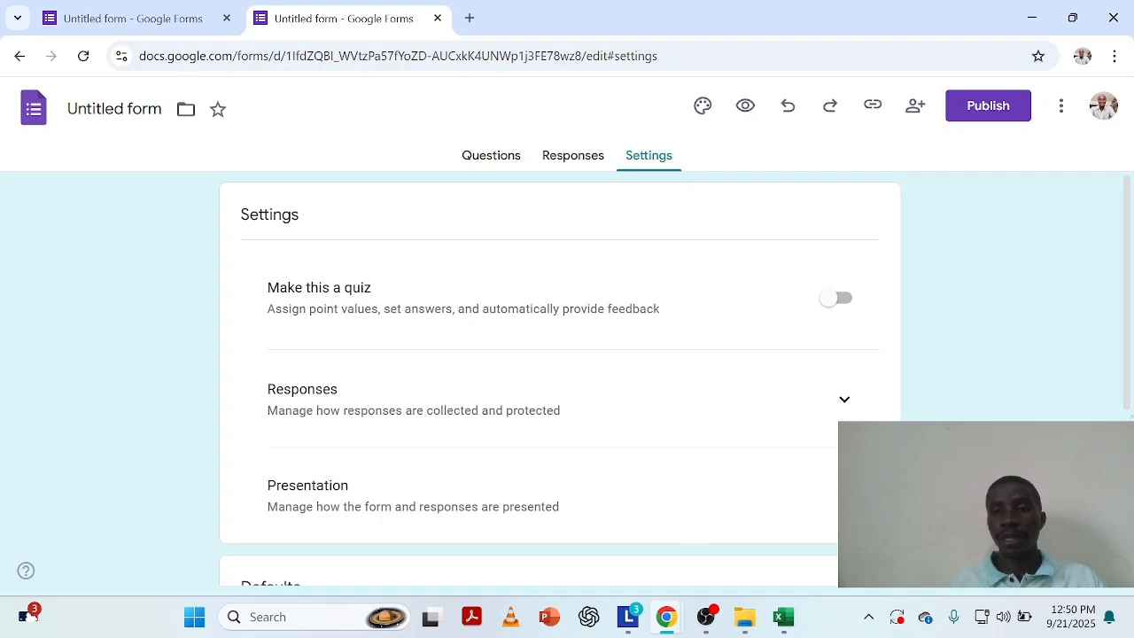
scroll(1118, 381, down, 1)
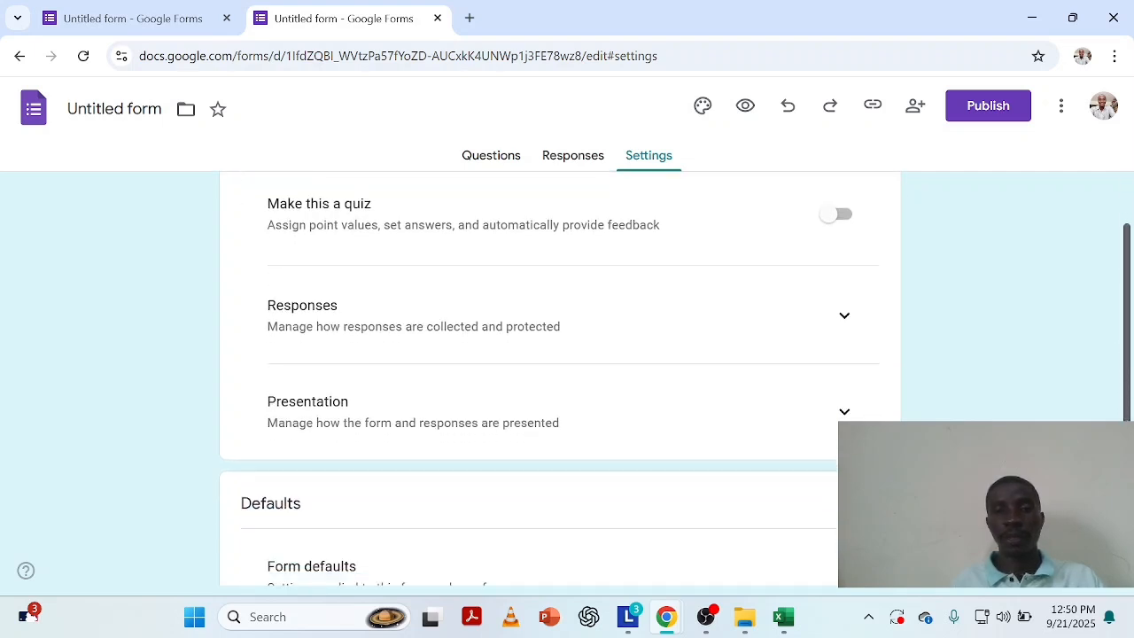
scroll(560, 381, down, 2)
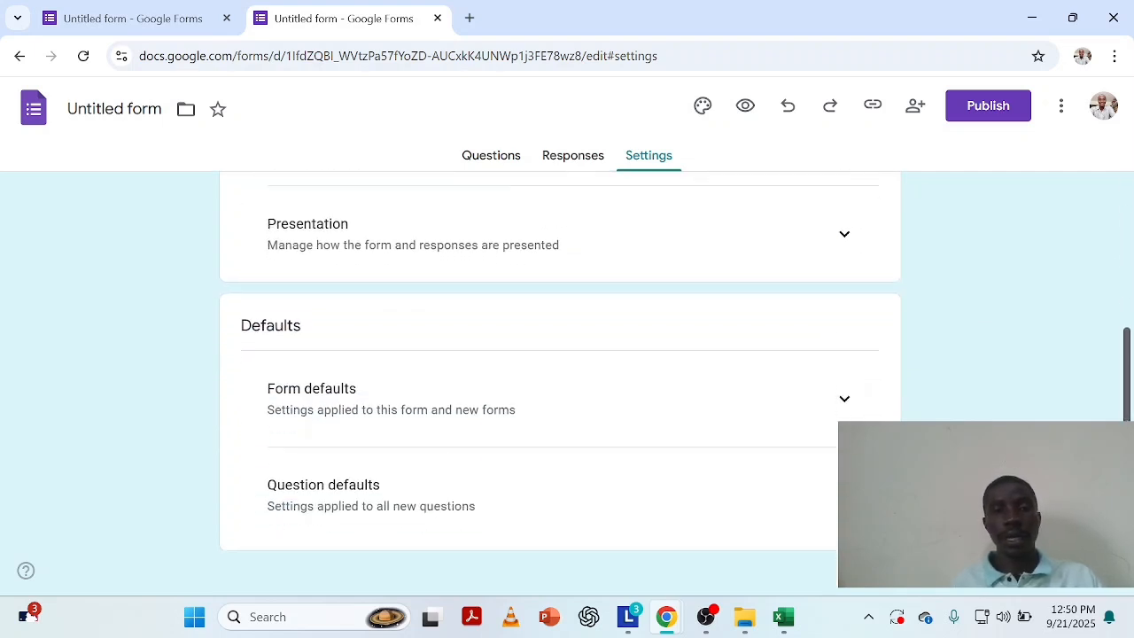
scroll(560, 381, up, 2)
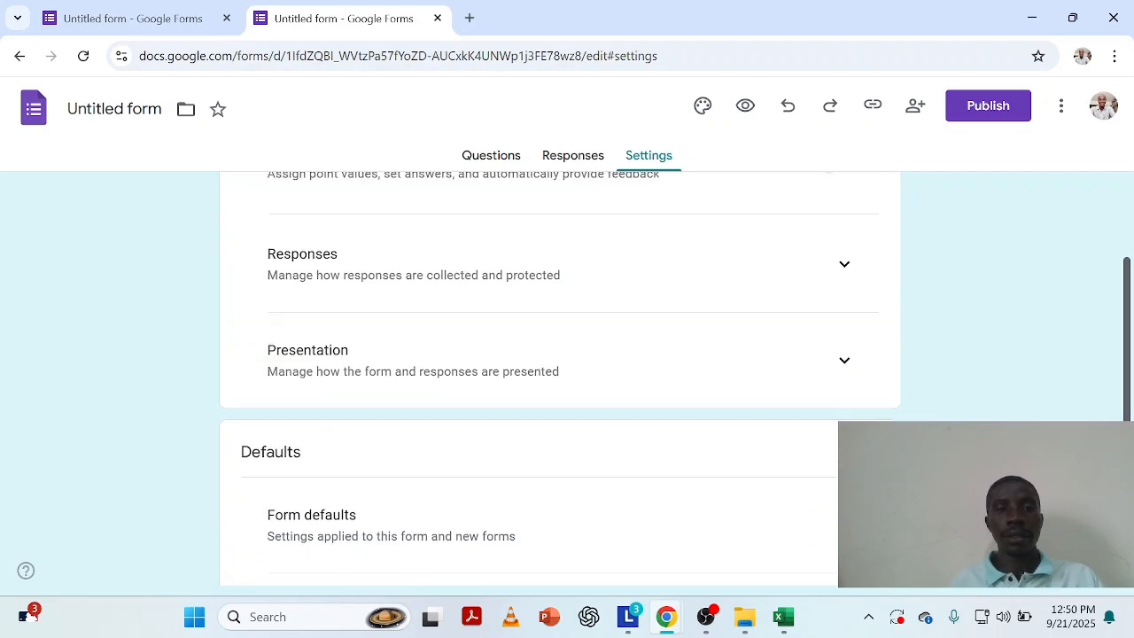
drag(1125, 465, 1127, 529)
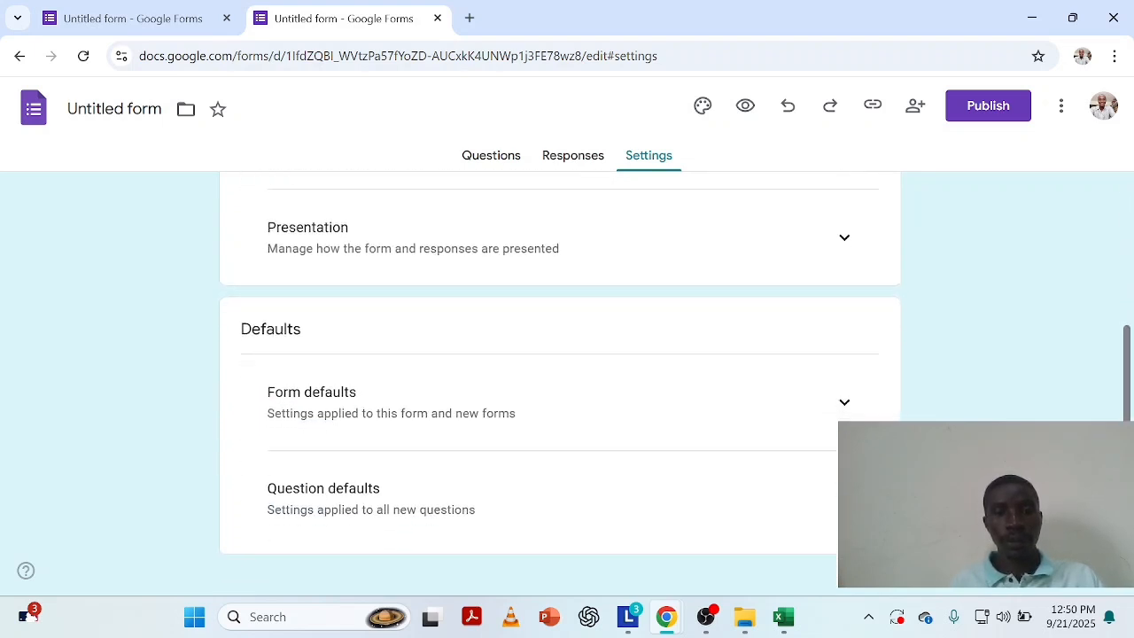
Step: Expand the form defaults and question defaults, and review the choices for collecting email addresses, keeping Verified
click(844, 404)
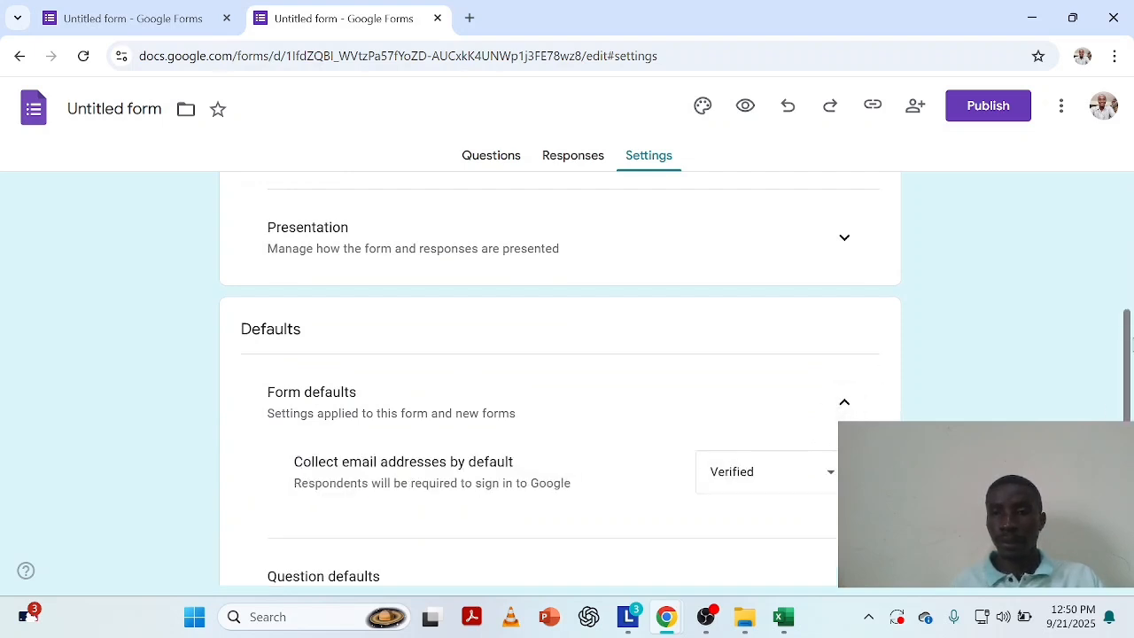
scroll(1130, 354, down, 2)
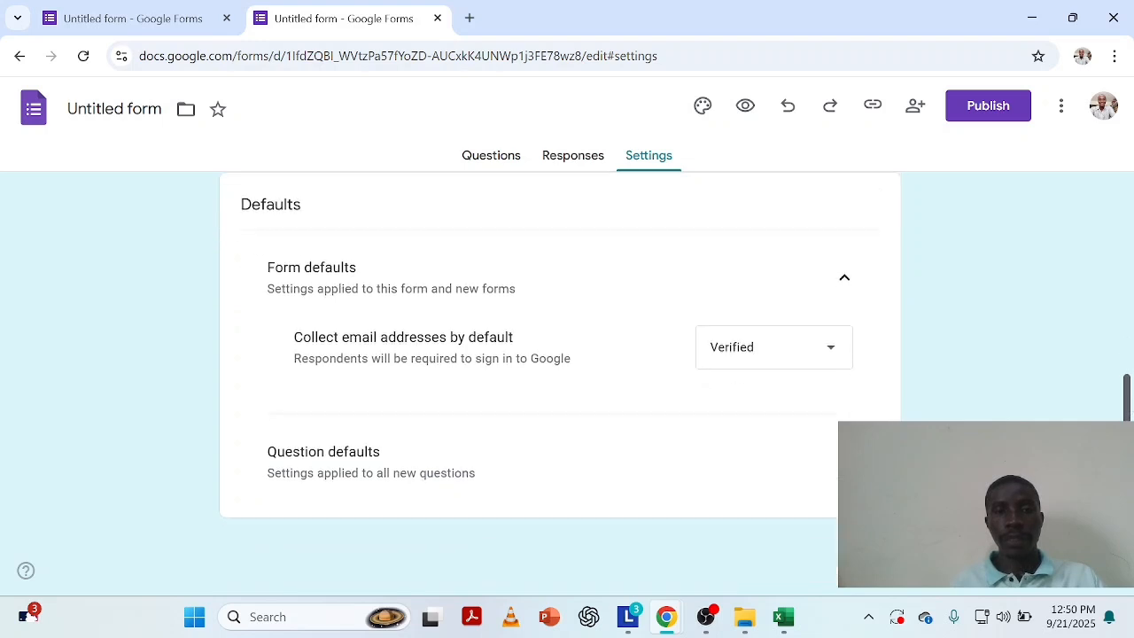
click(830, 352)
click(769, 357)
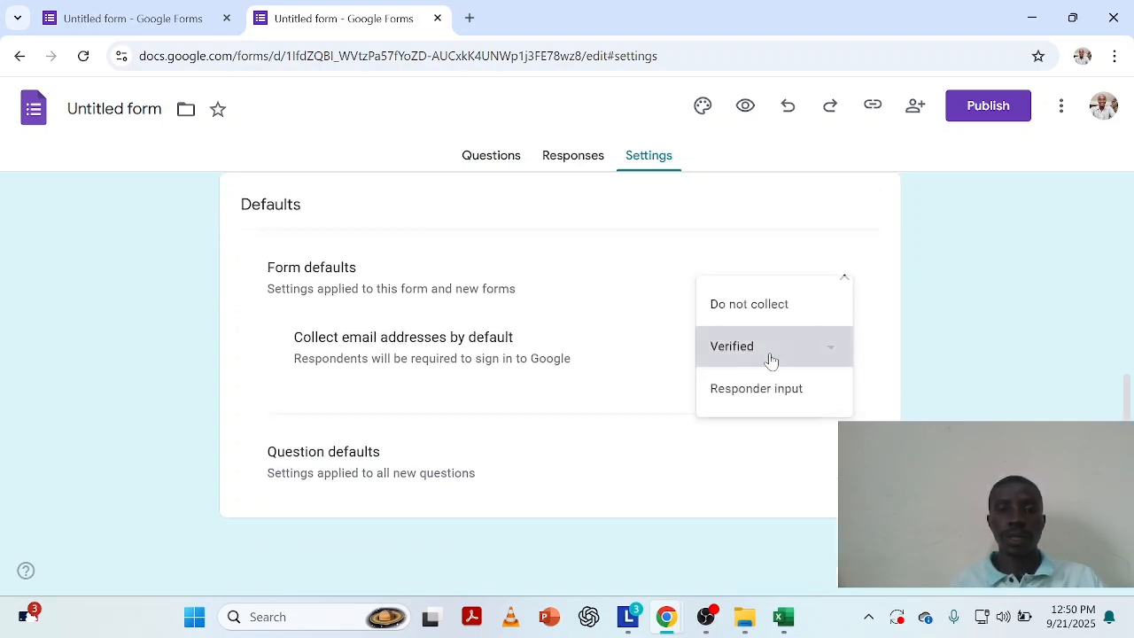
click(843, 461)
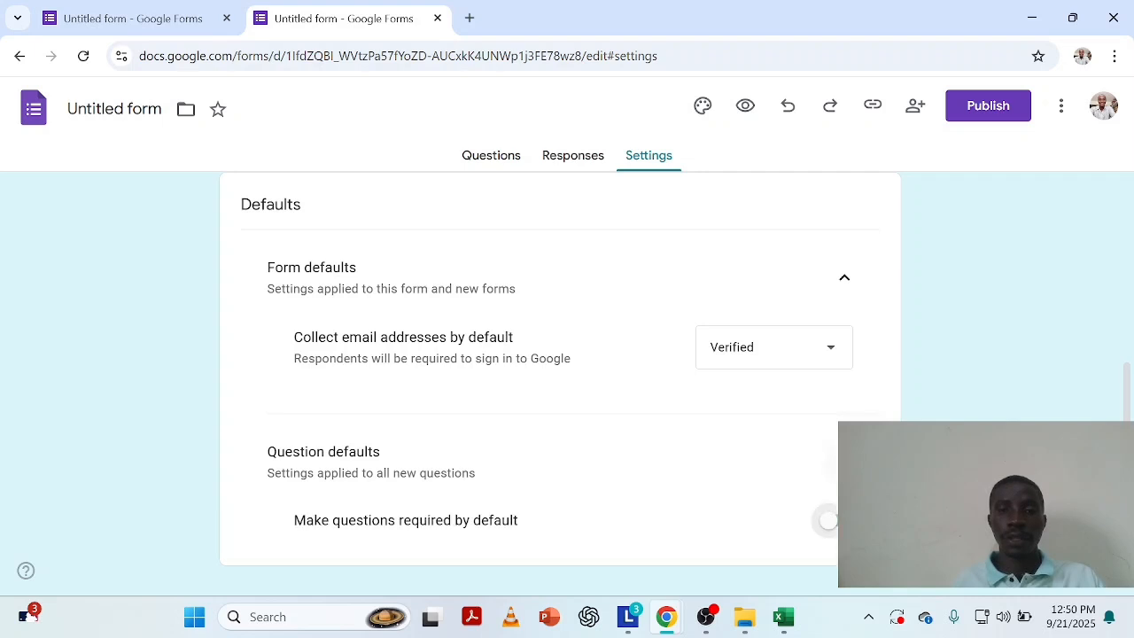
scroll(1127, 388, down, 1)
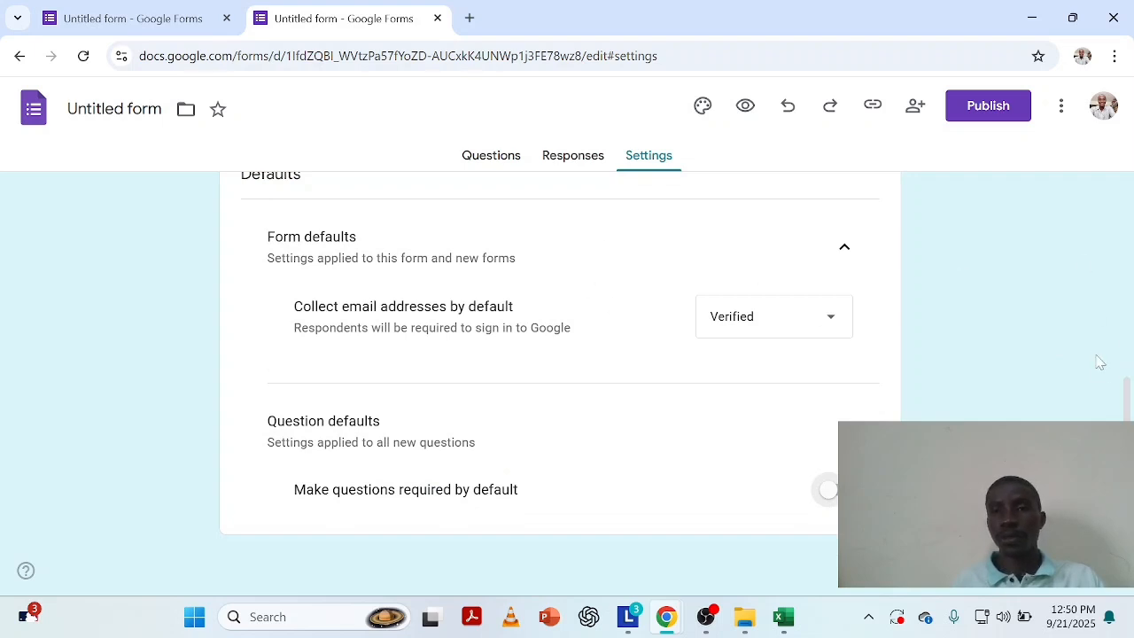
Step: Check the form's responses page and return to its questions
drag(1126, 391, 1114, 274)
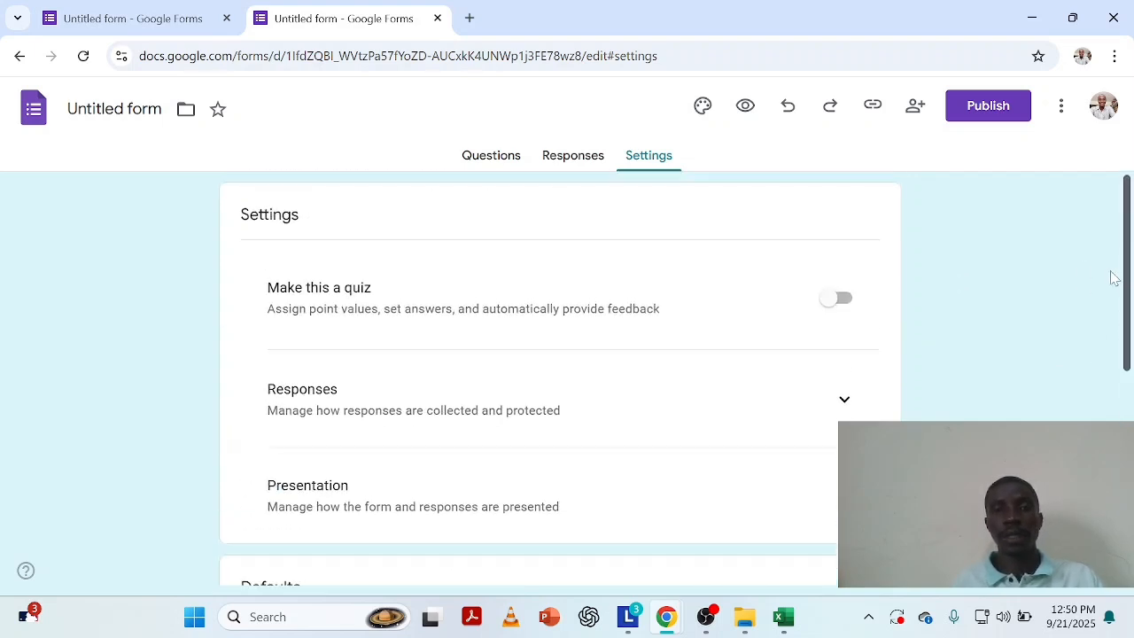
click(558, 161)
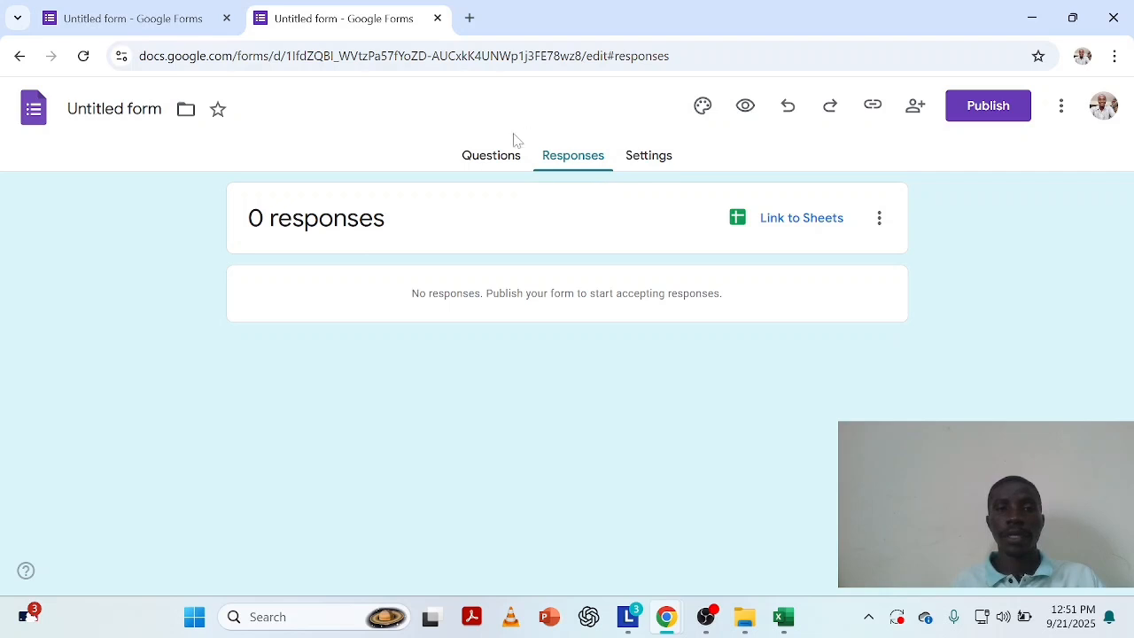
click(502, 165)
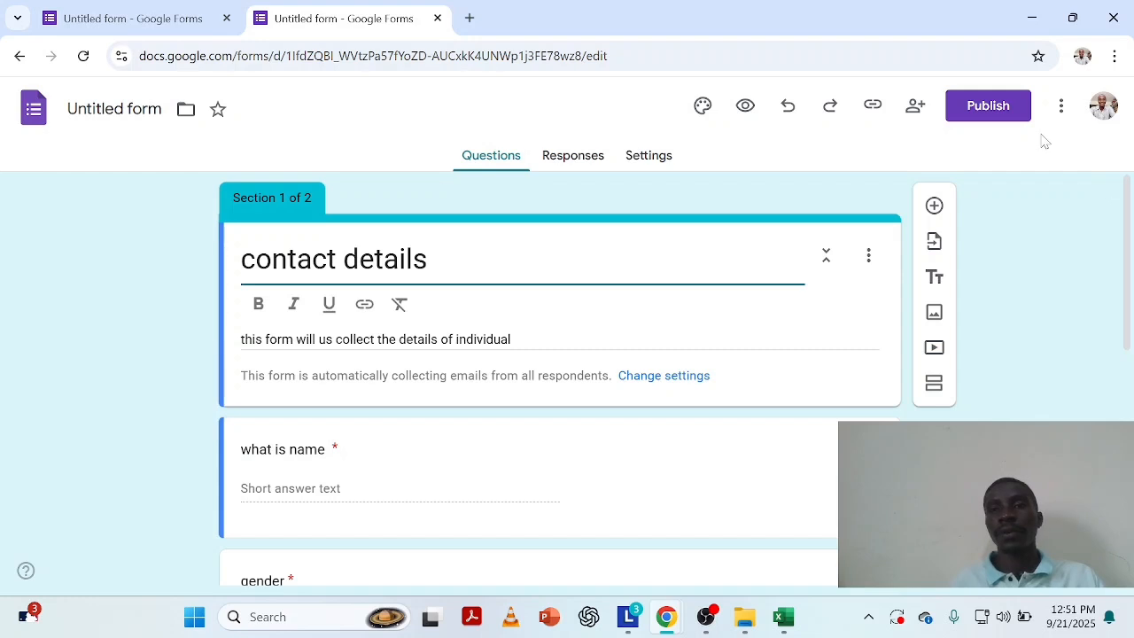
Step: Publish the form, keeping editor access Restricted and responder access set to Anyone with the link
click(975, 109)
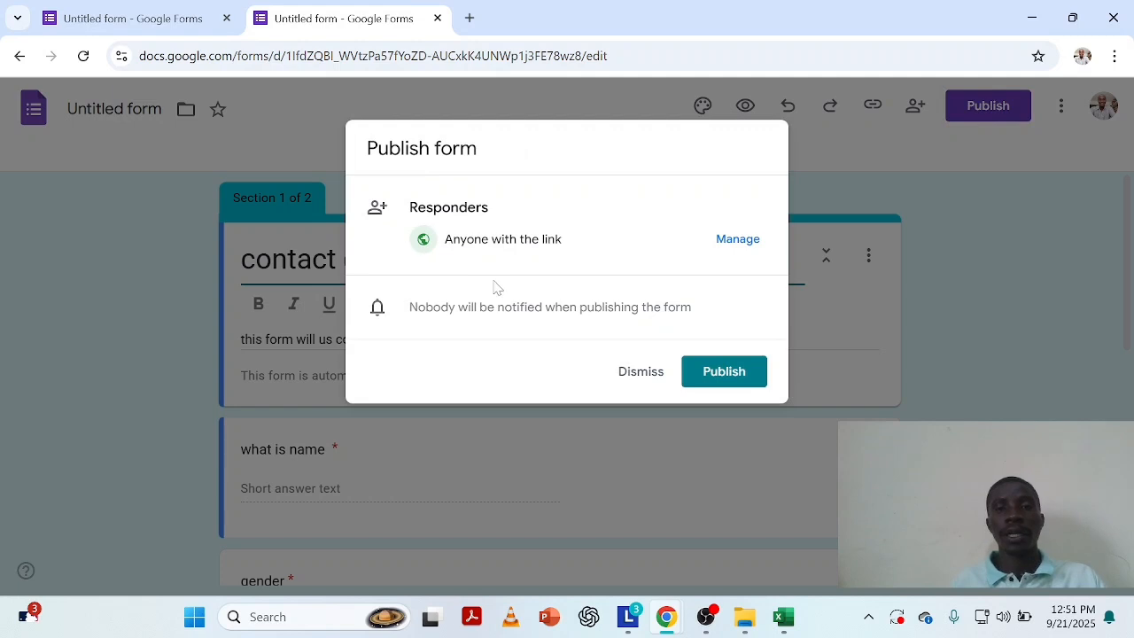
click(737, 241)
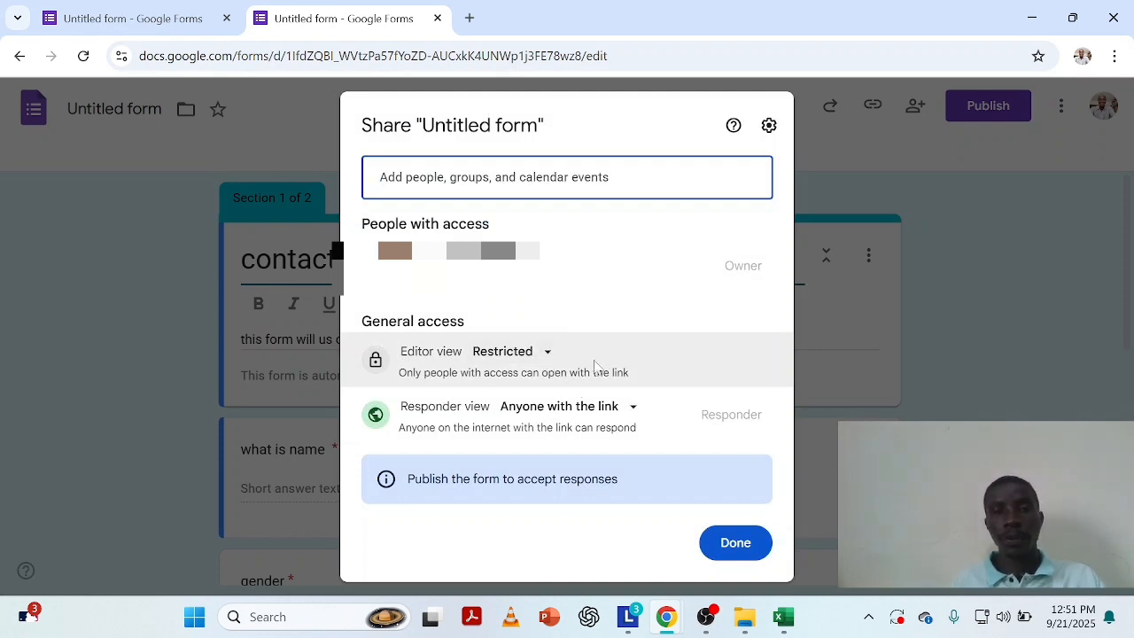
click(546, 355)
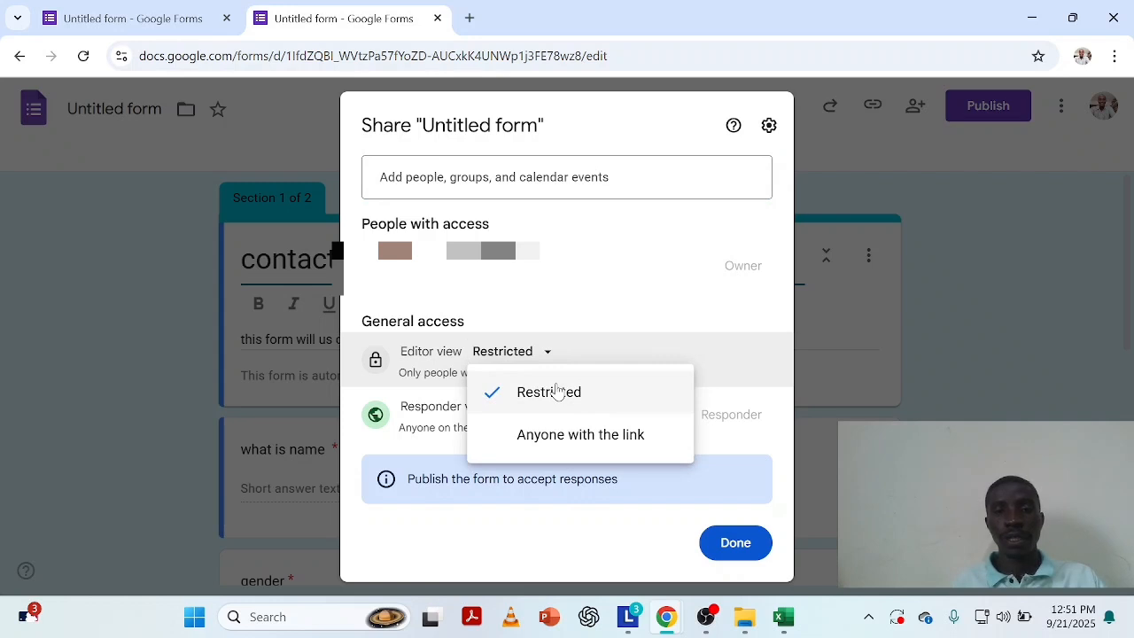
click(556, 390)
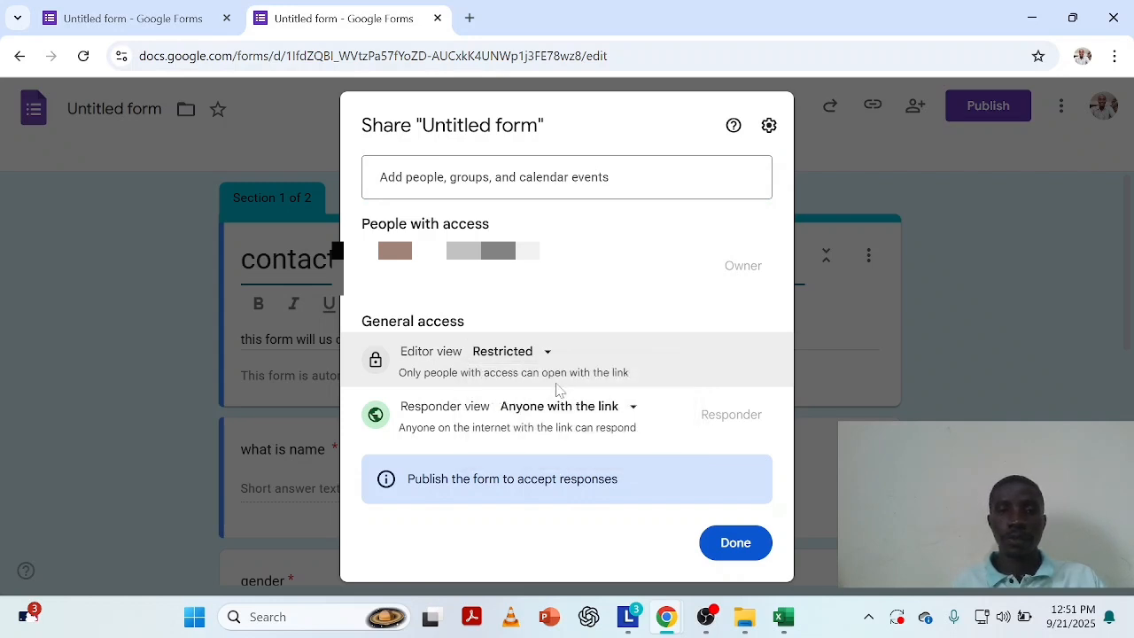
click(631, 409)
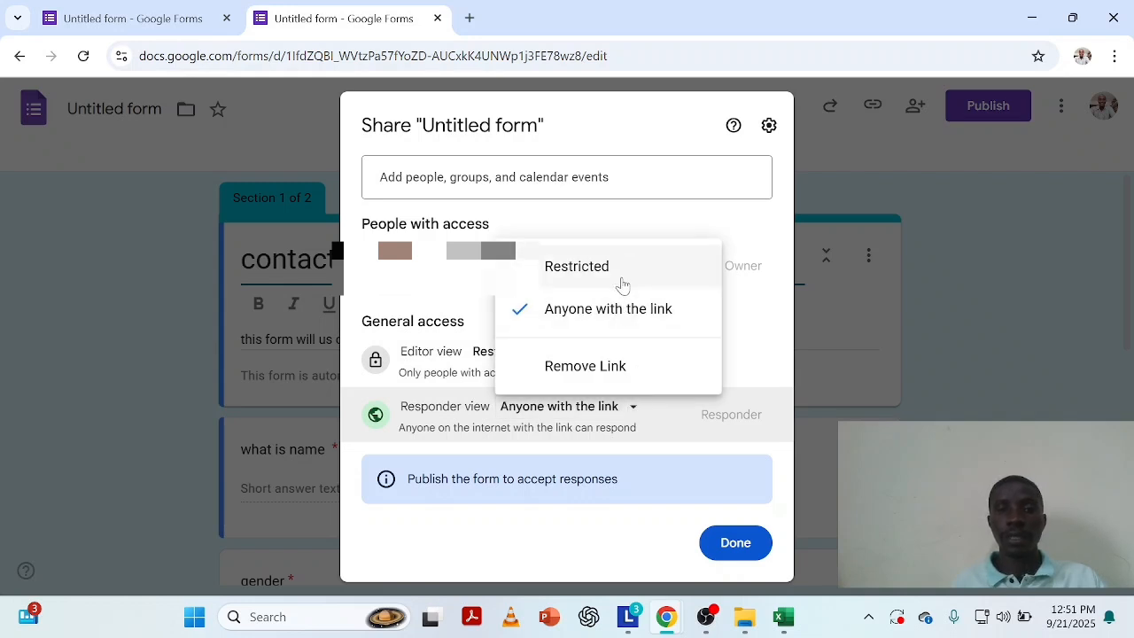
click(886, 337)
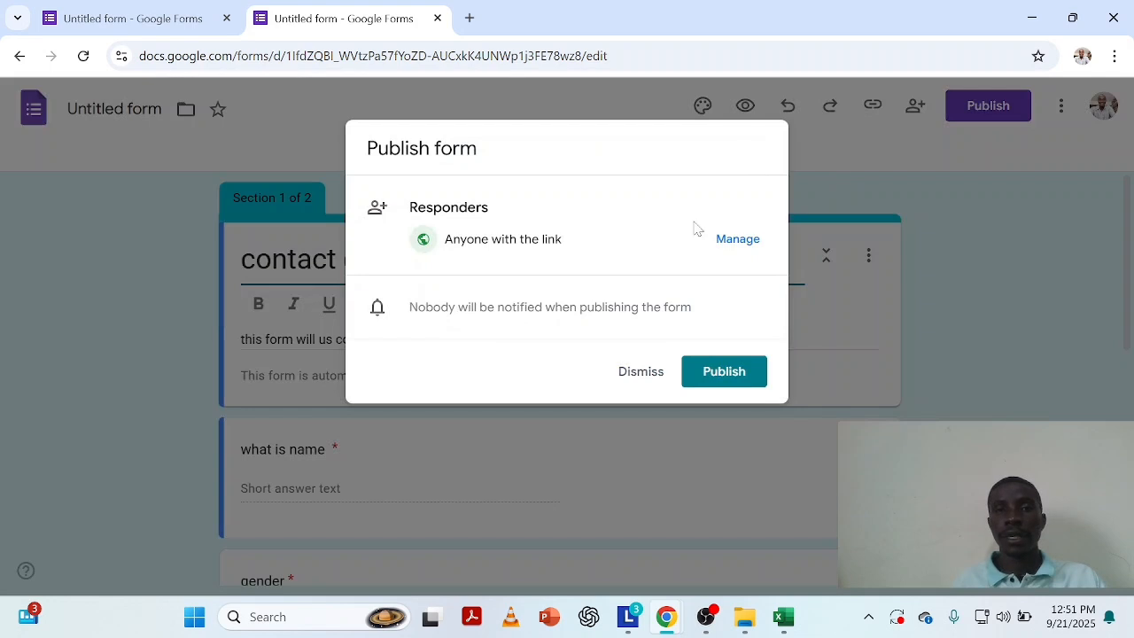
click(713, 373)
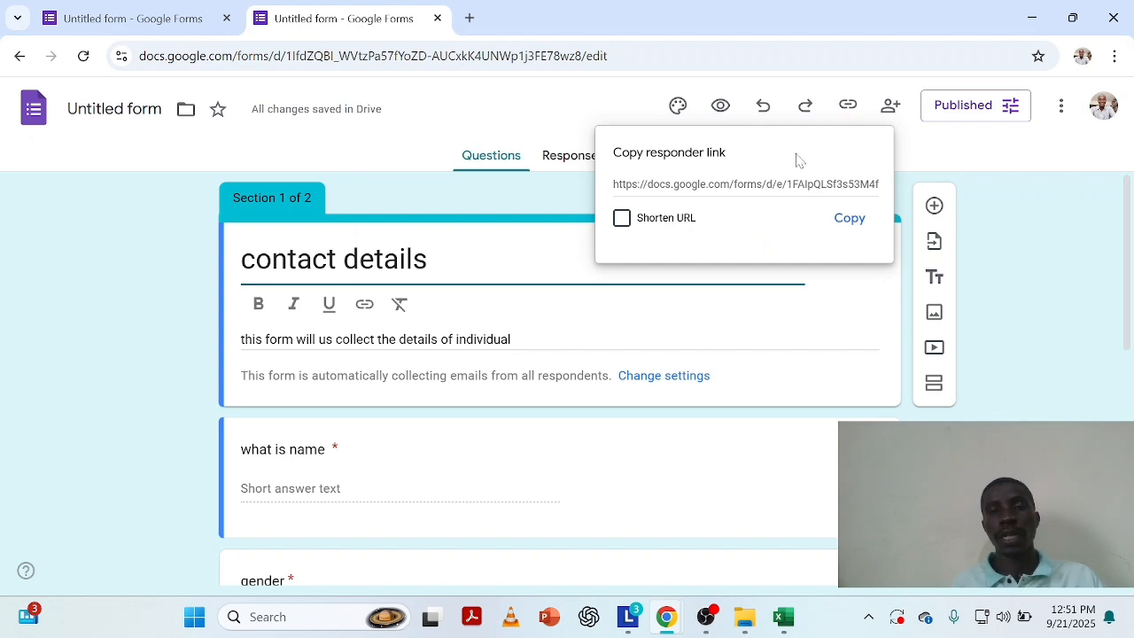
click(935, 162)
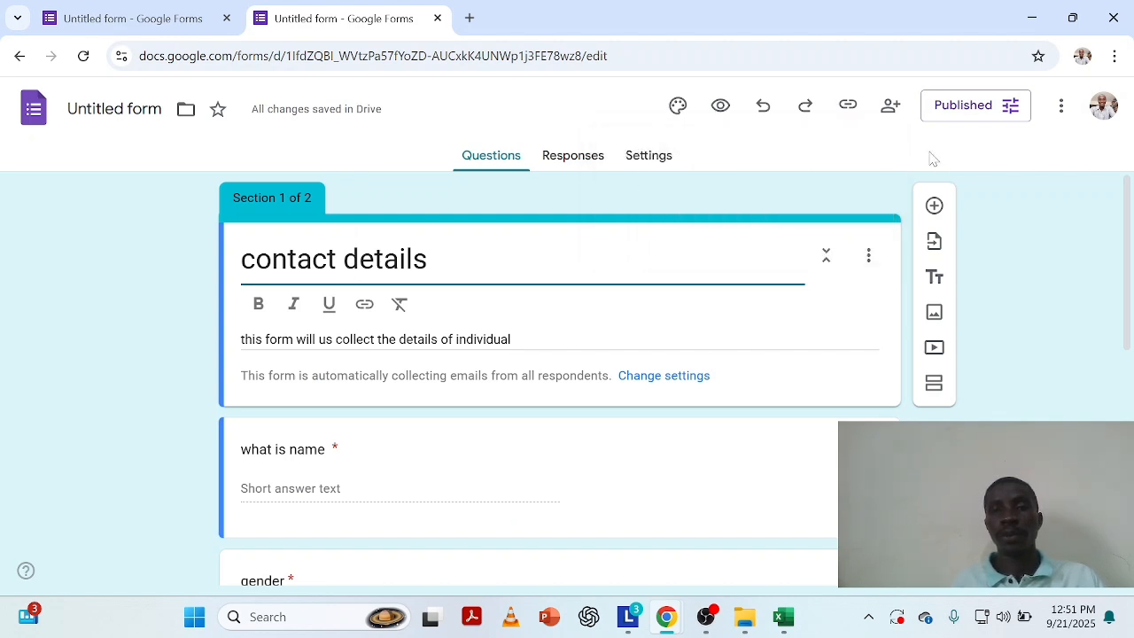
Step: Try to email the form from the owner's contact card in the sharing settings, replacing the recipient with "famil", and close the draft
click(891, 105)
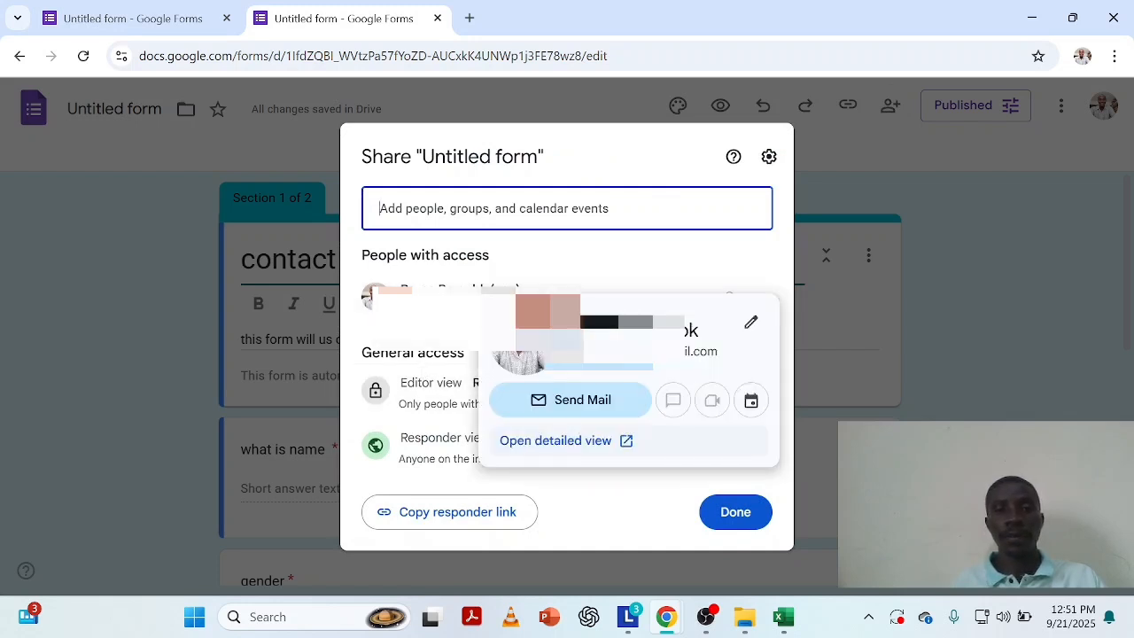
mouse_move(367, 298)
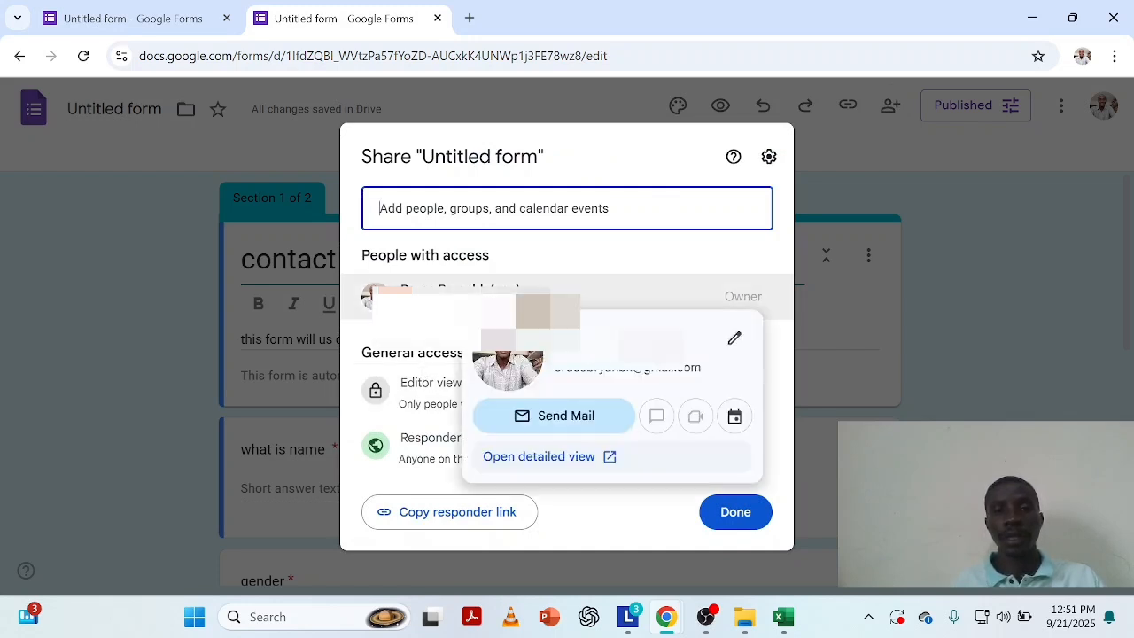
click(555, 420)
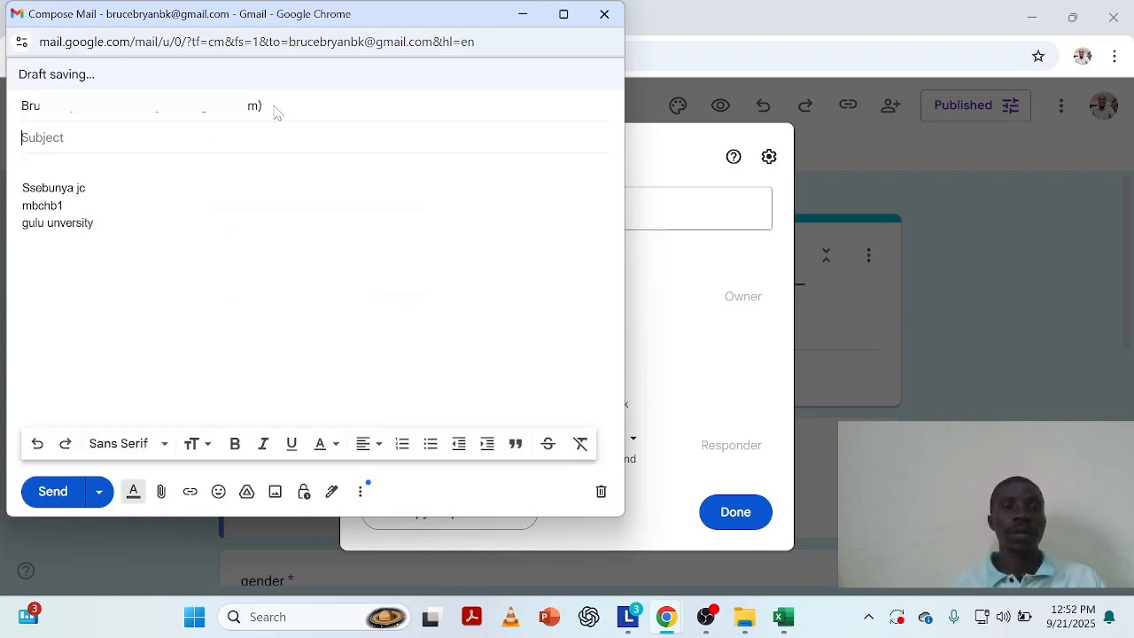
key(BackSpace)
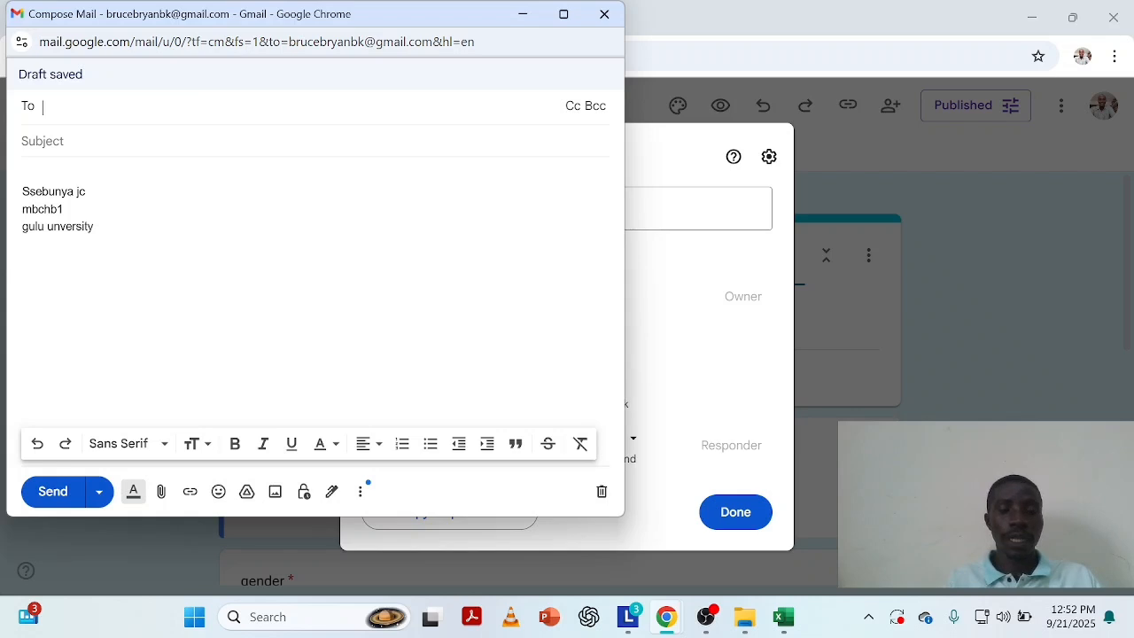
text(famil)
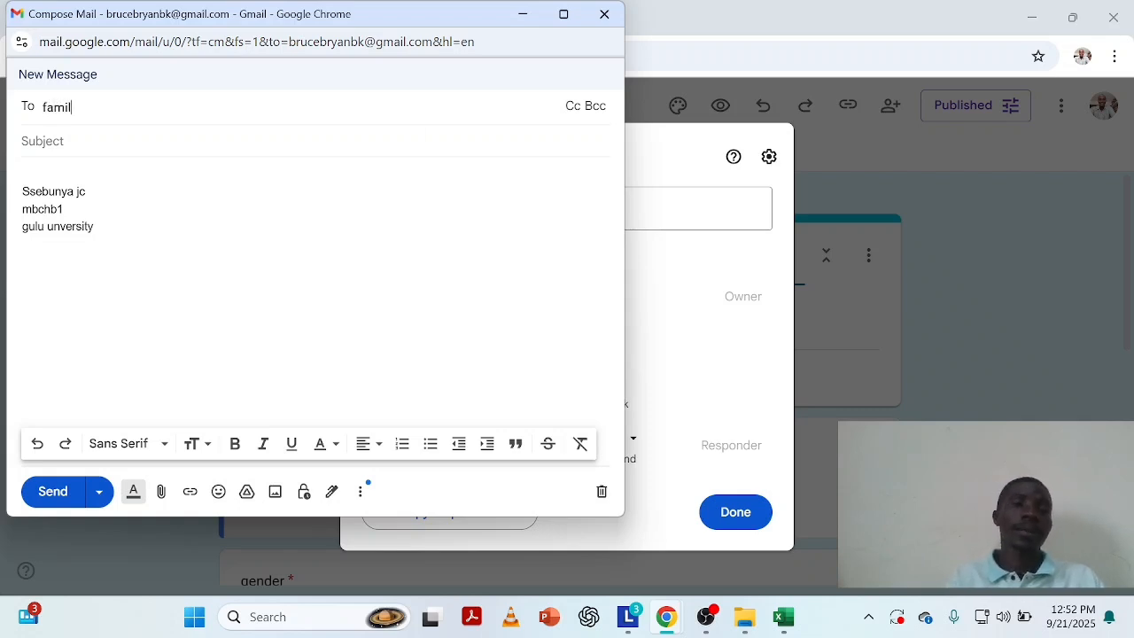
key(ctrl+a)
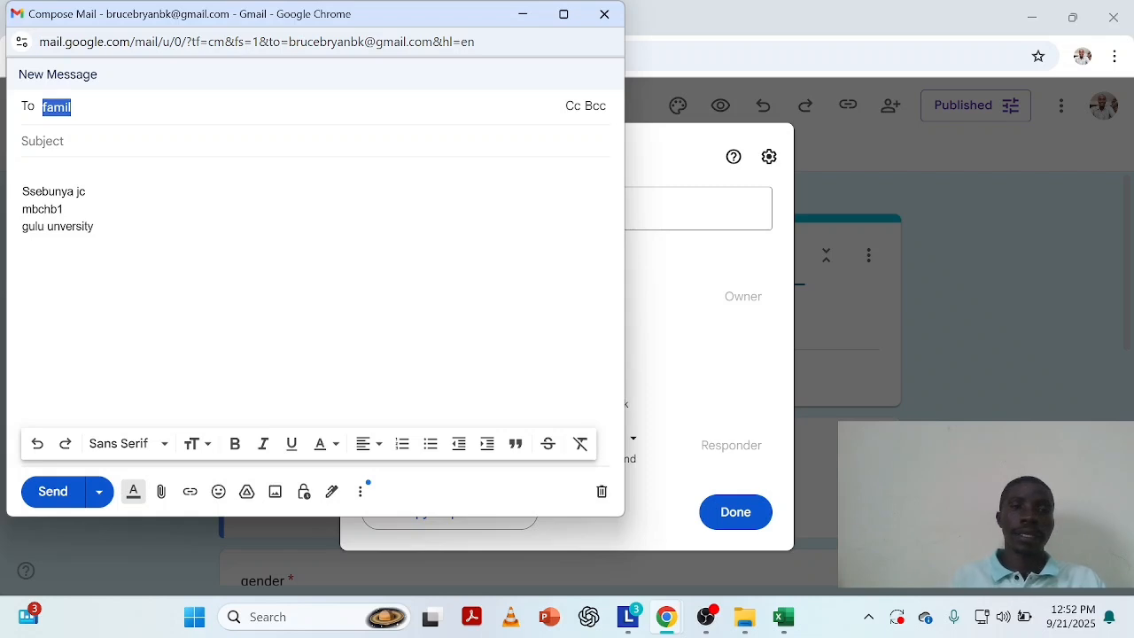
key(BackSpace)
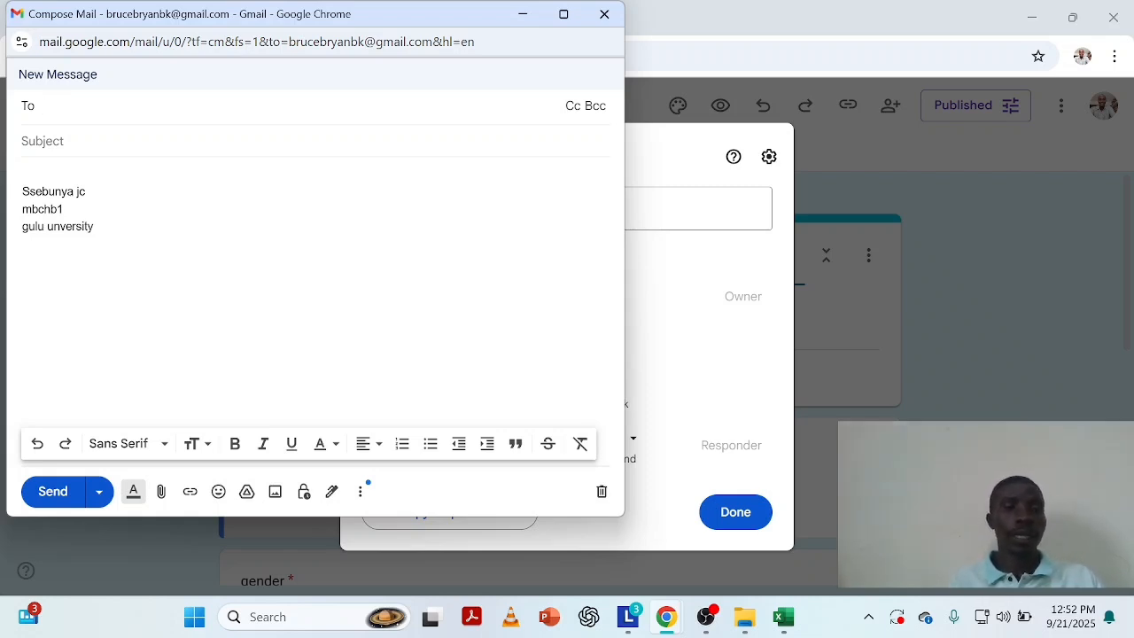
click(606, 15)
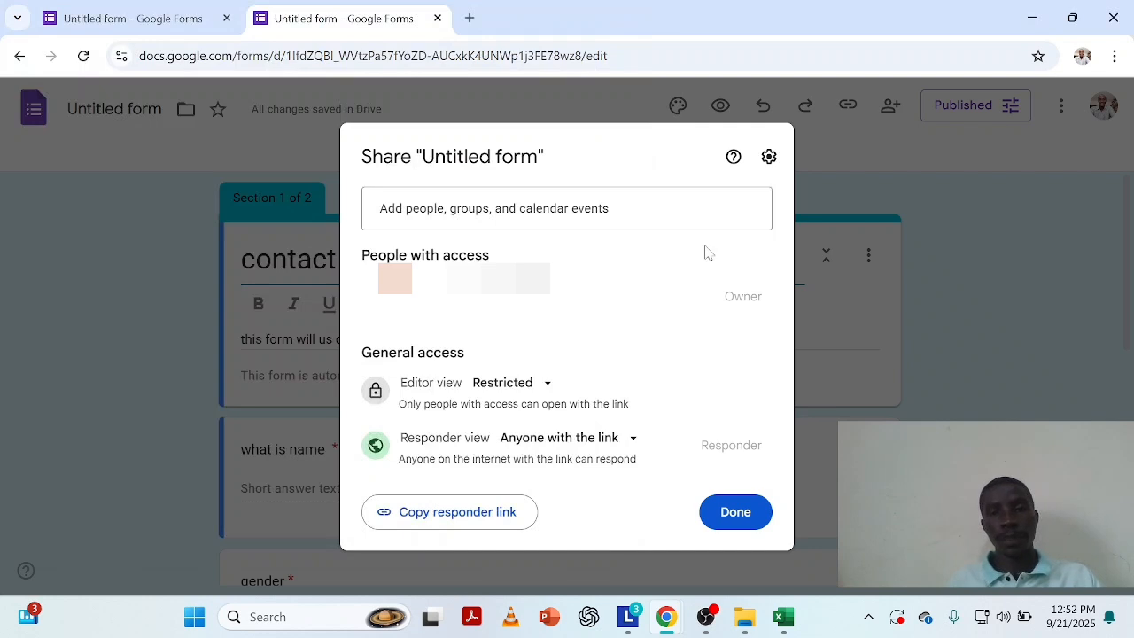
click(736, 512)
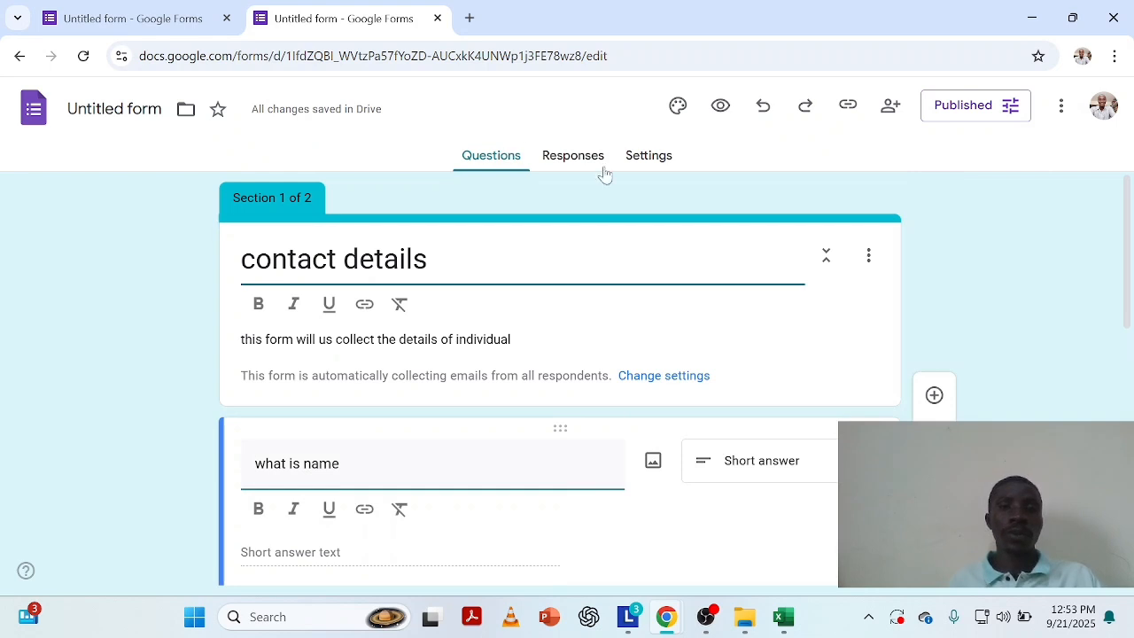
Step: Check the responses of the published "contact details" form and return to the list of recent forms
click(19, 57)
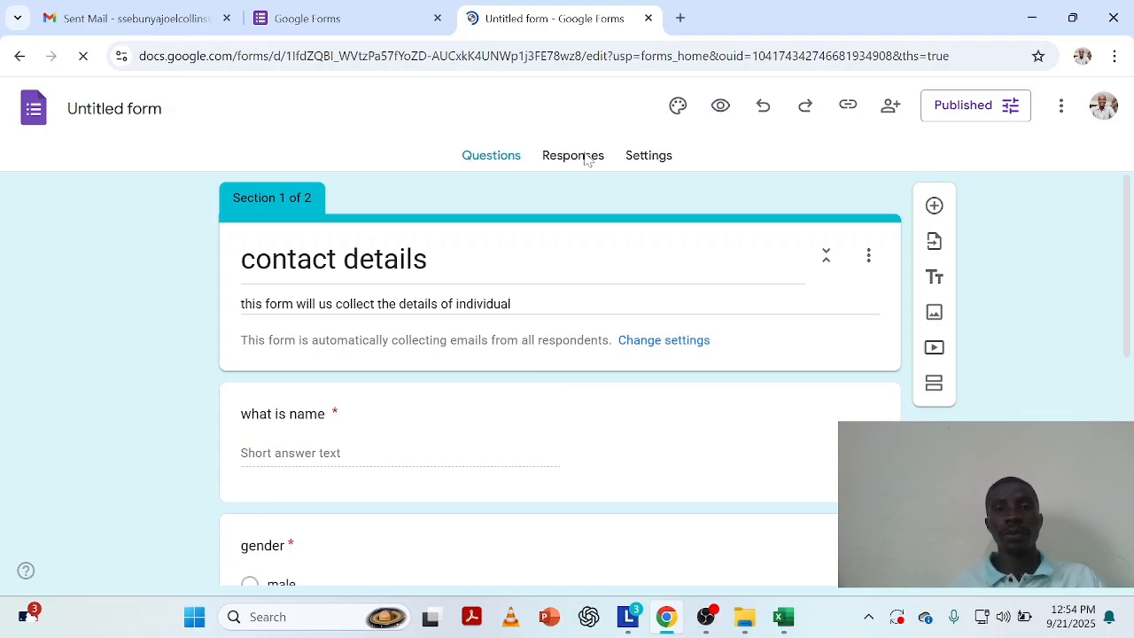
click(573, 156)
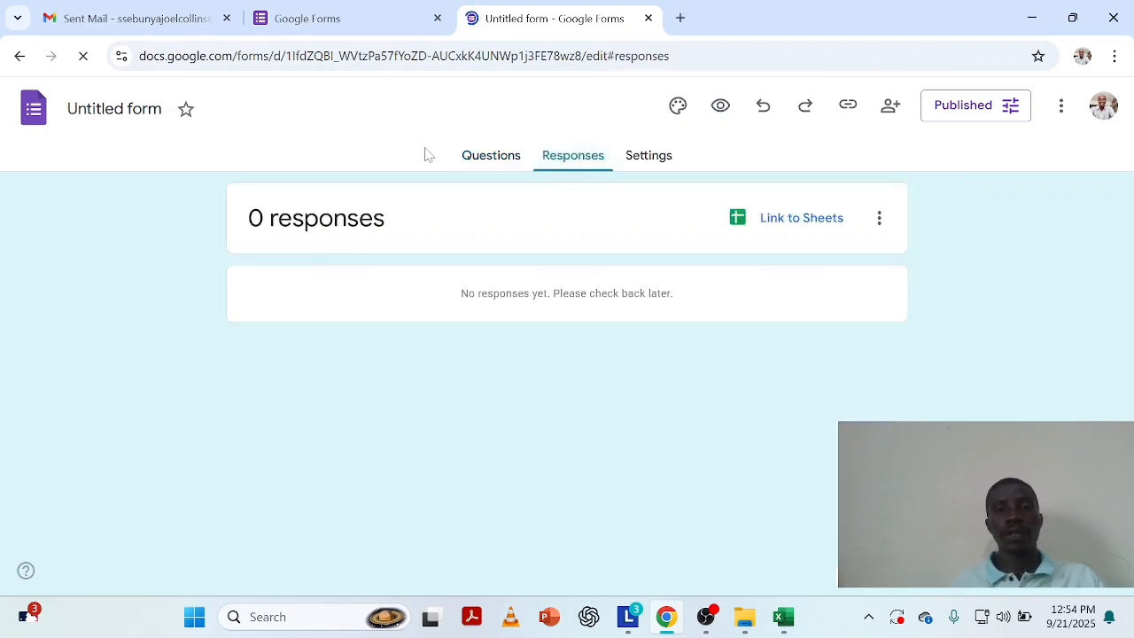
click(18, 57)
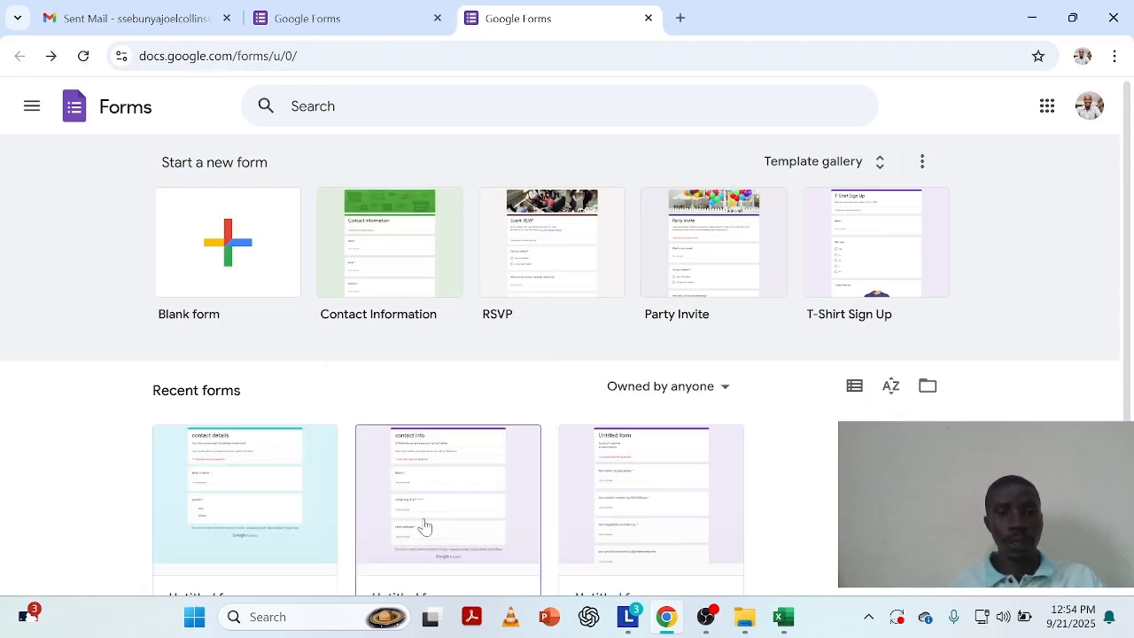
Step: Open the "contact info" form, examine its response summary and view the responses in the linked spreadsheet
click(425, 527)
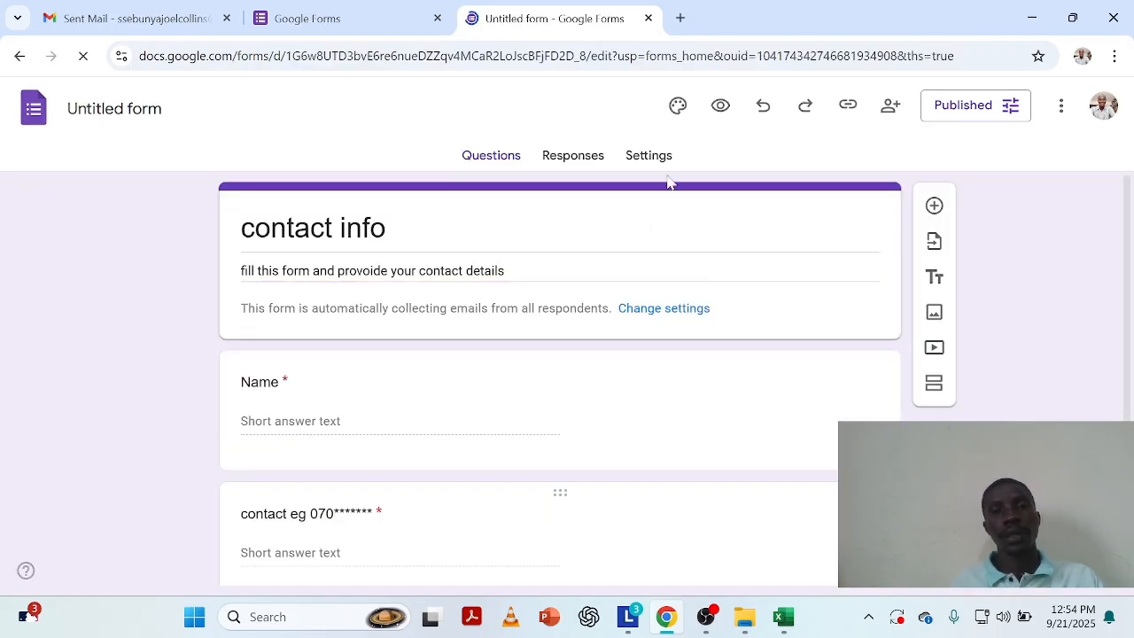
click(572, 160)
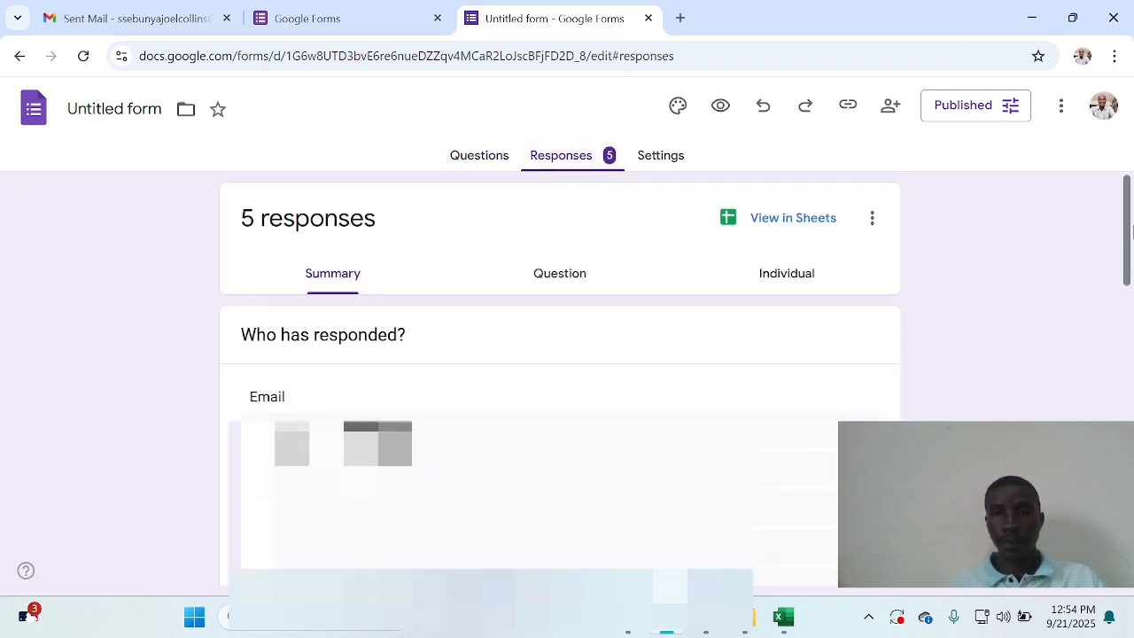
drag(1125, 248, 1129, 207)
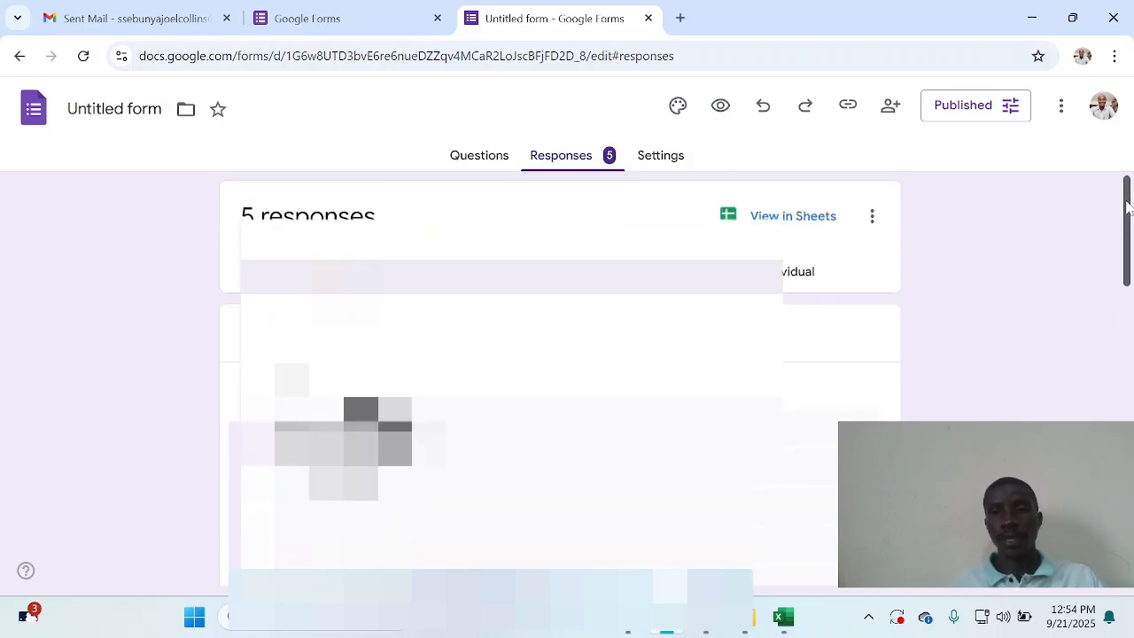
click(824, 222)
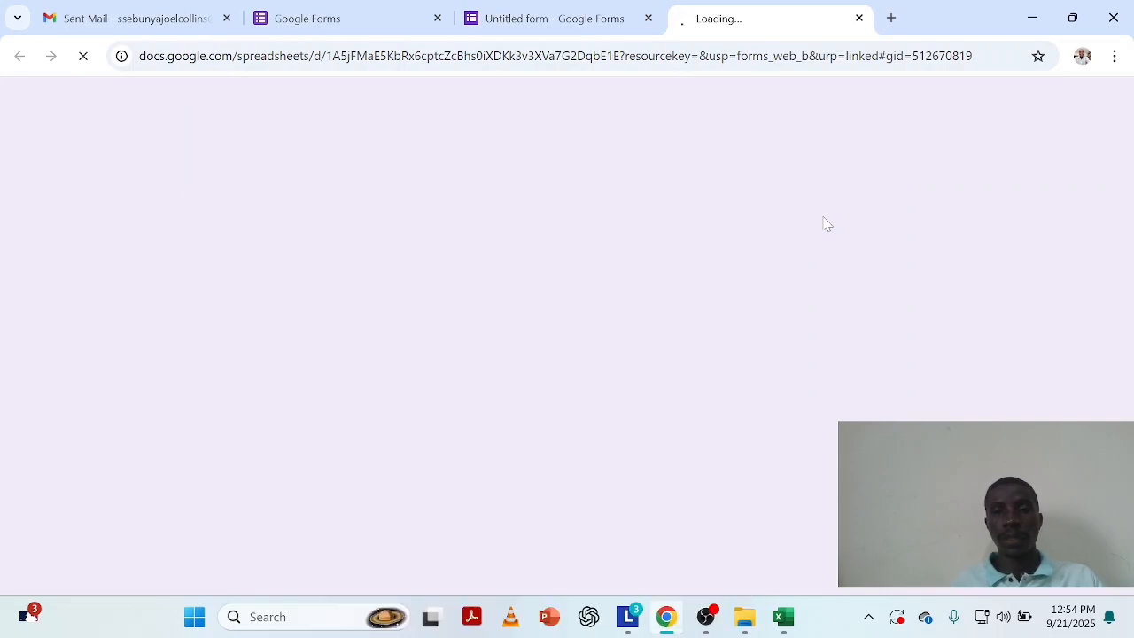